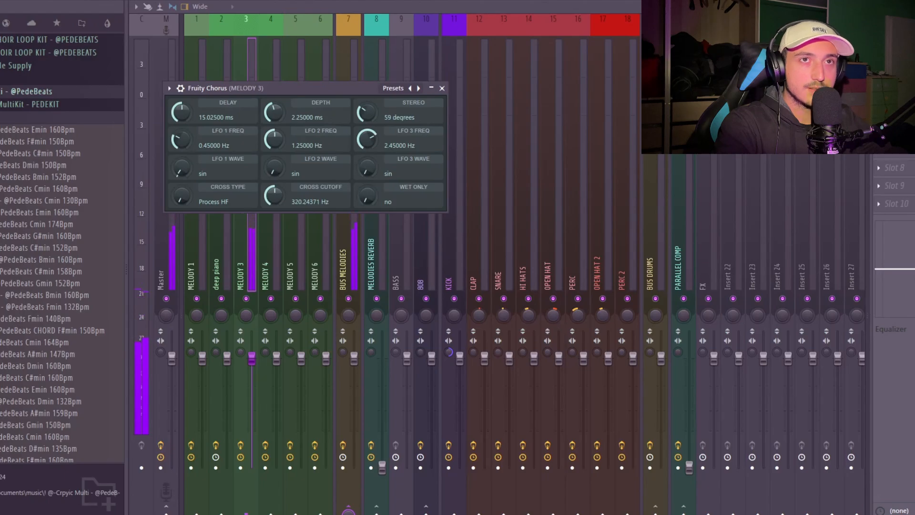
Step: Place the Violin D#min 150Bpm accent sample at bar 1 of playlist Track 2, keeping its embedded 150 BPM tempo
key(Escape)
key(F5)
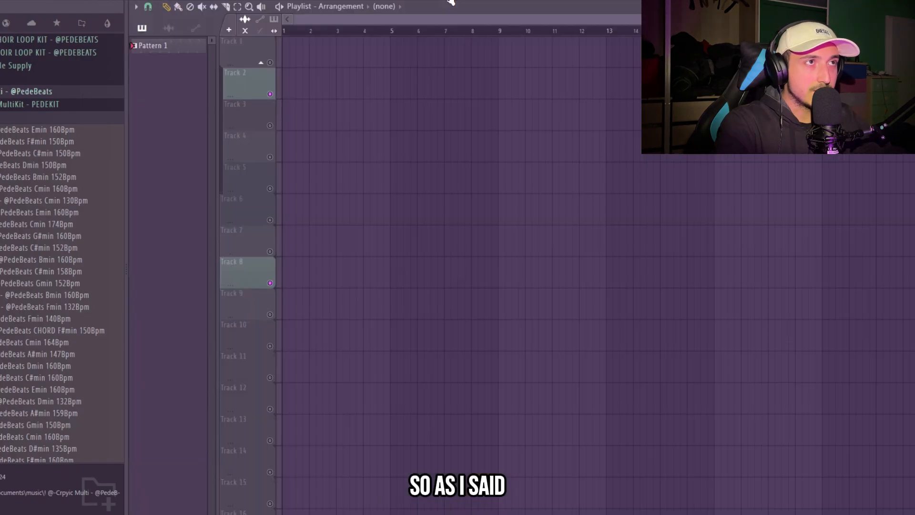
scroll(20, 339, down, 8)
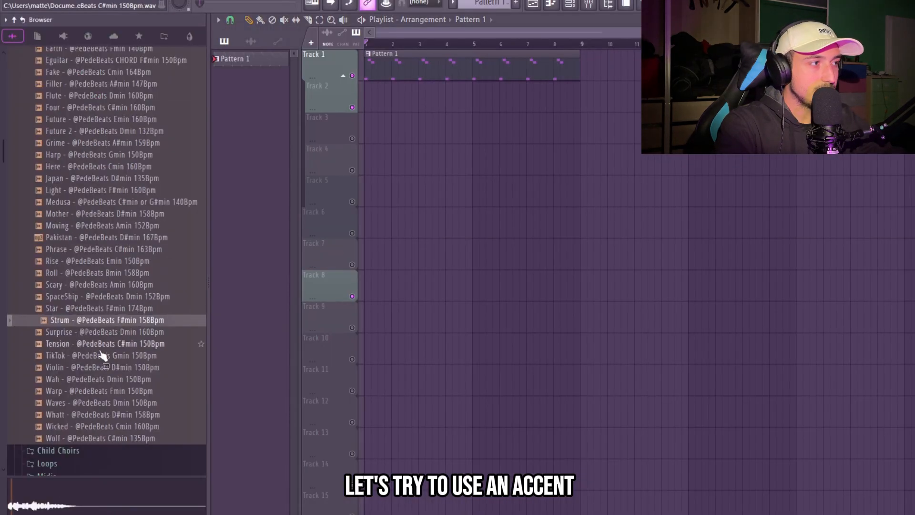
click(14, 343)
click(8, 355)
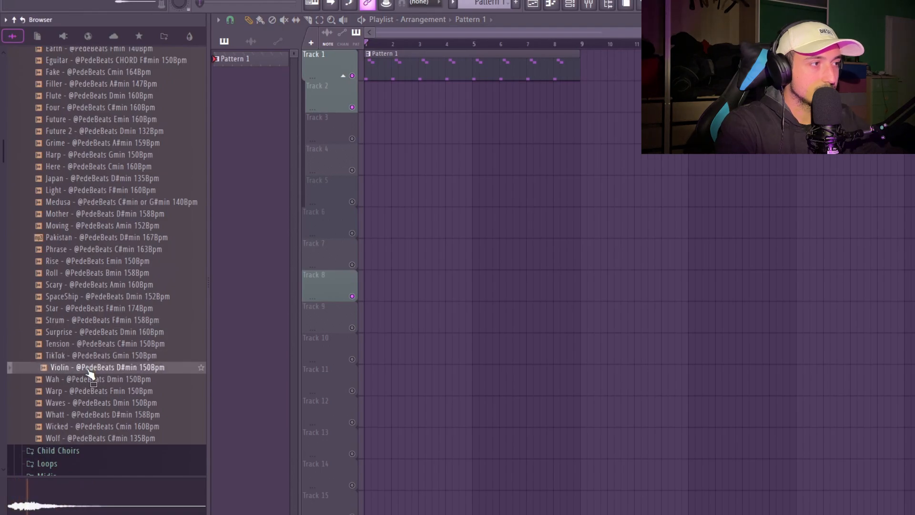
drag(93, 374, 431, 132)
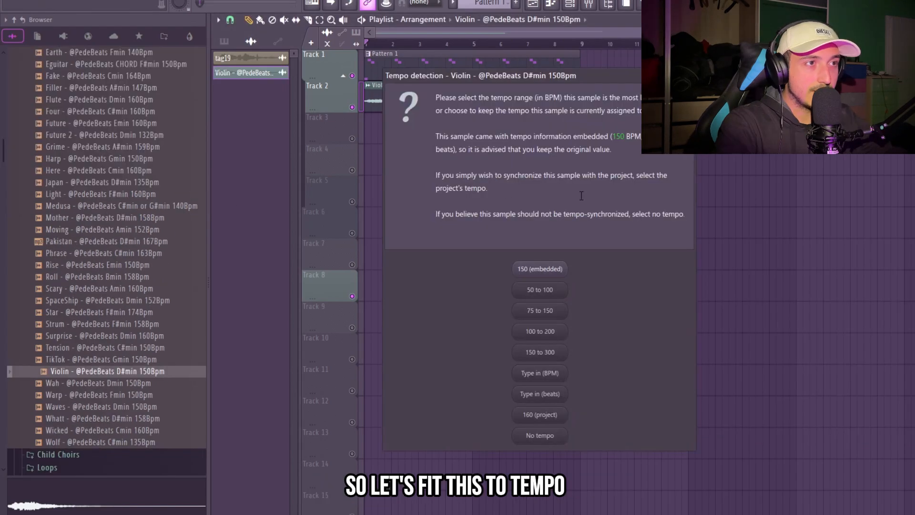
click(537, 268)
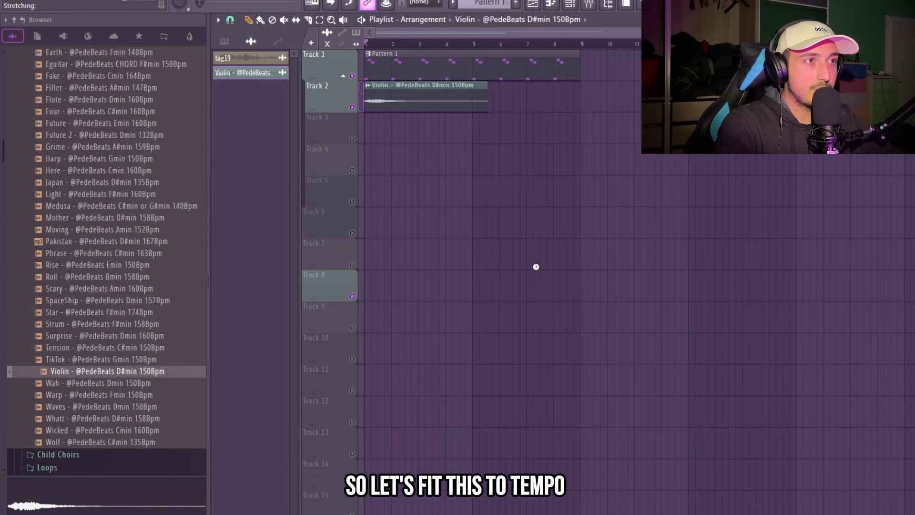
Step: Transpose the main Analog Lab V melody in Pattern 1 up two semitones
double_click(467, 76)
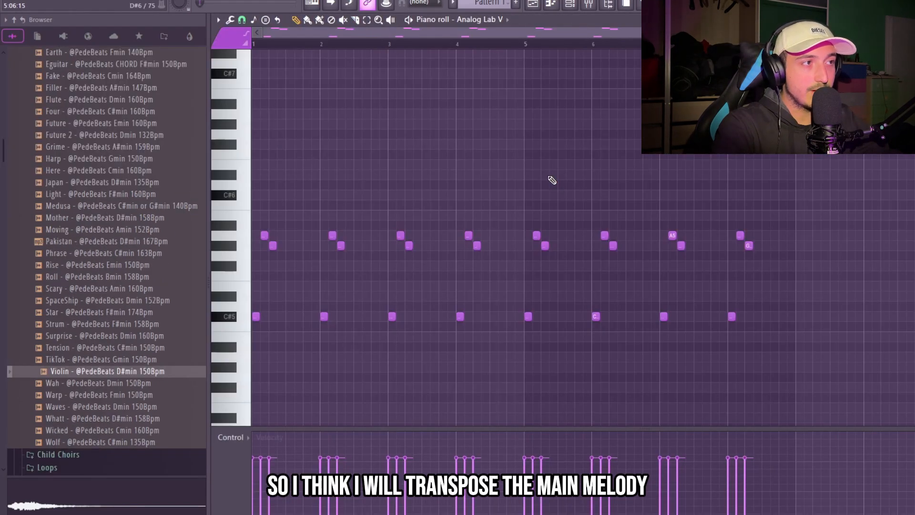
key(shift+Up)
key(shift+Up)
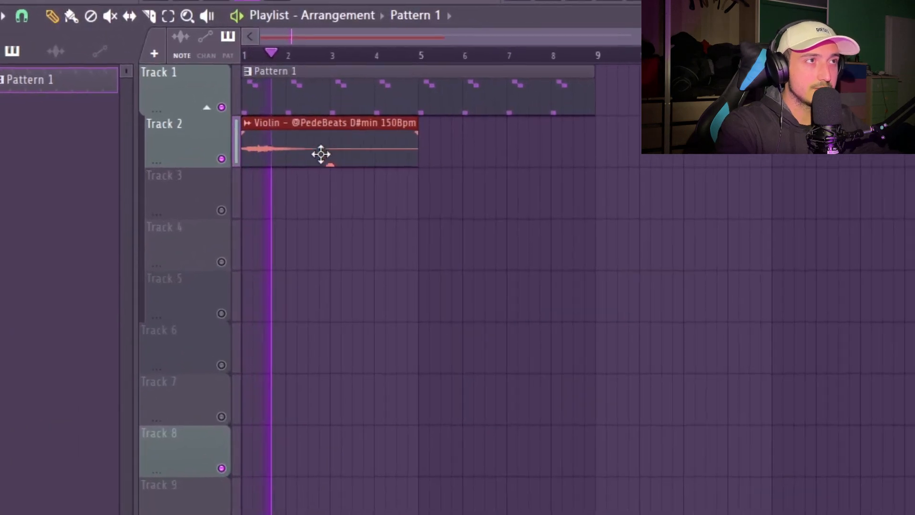
Step: Lower the violin sample's volume and route it to mixer track 1
double_click(394, 134)
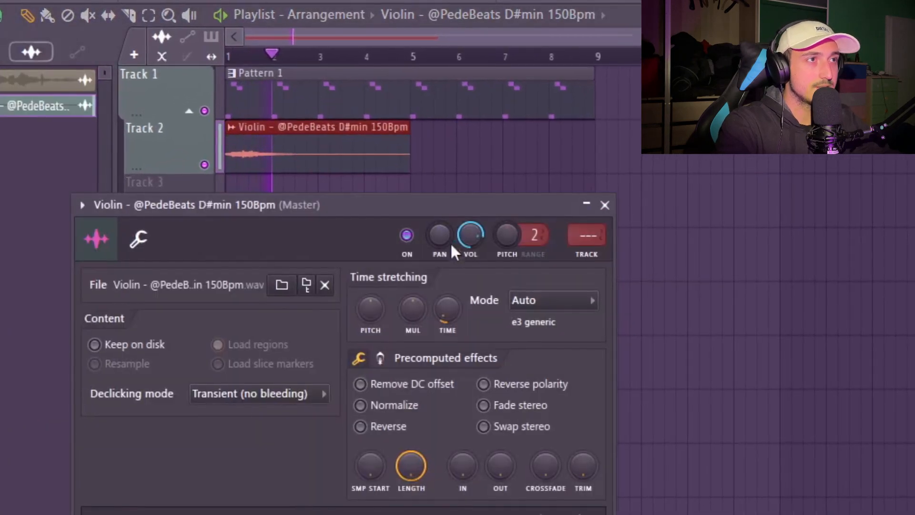
drag(470, 235, 471, 248)
drag(585, 276, 585, 290)
drag(583, 248, 583, 244)
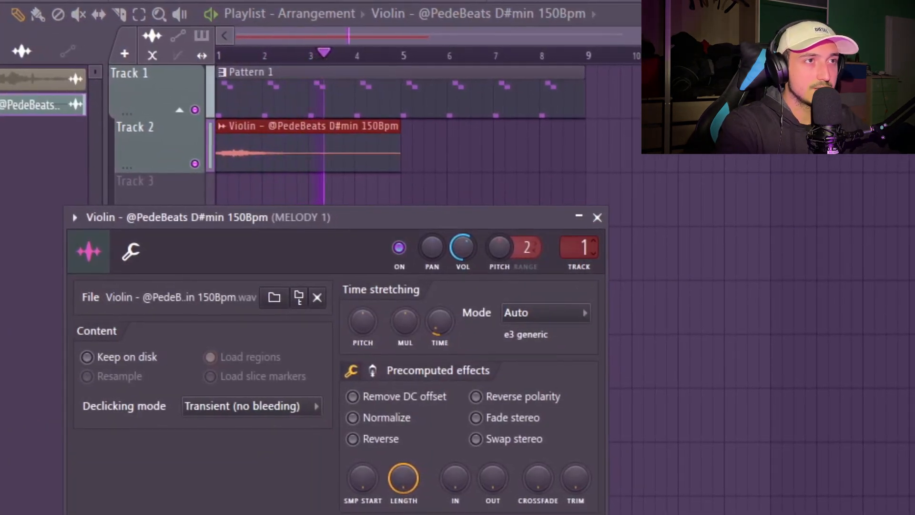
Step: Duplicate the four-bar violin clip on Track 2 to bar 5 and fine-tune the sample's volume
drag(484, 194, 390, 152)
key(ctrl+b)
drag(629, 200, 387, 147)
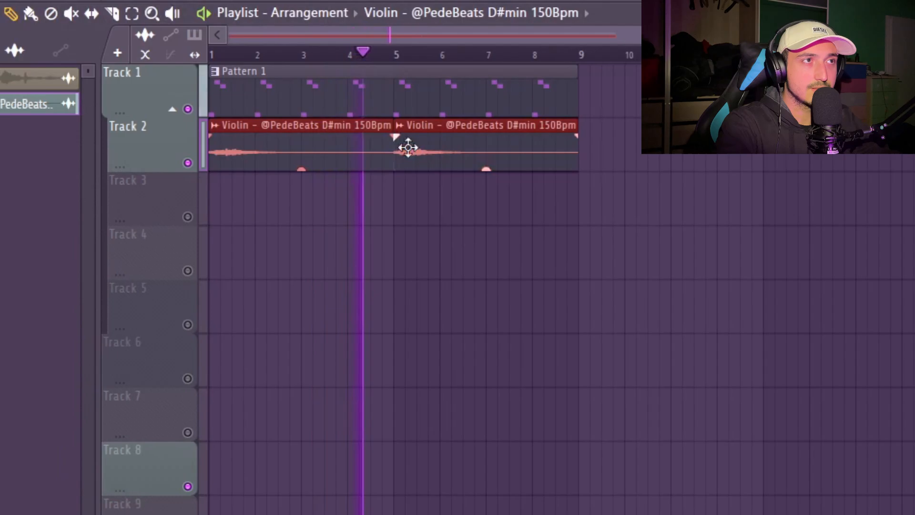
double_click(507, 164)
drag(447, 252, 447, 250)
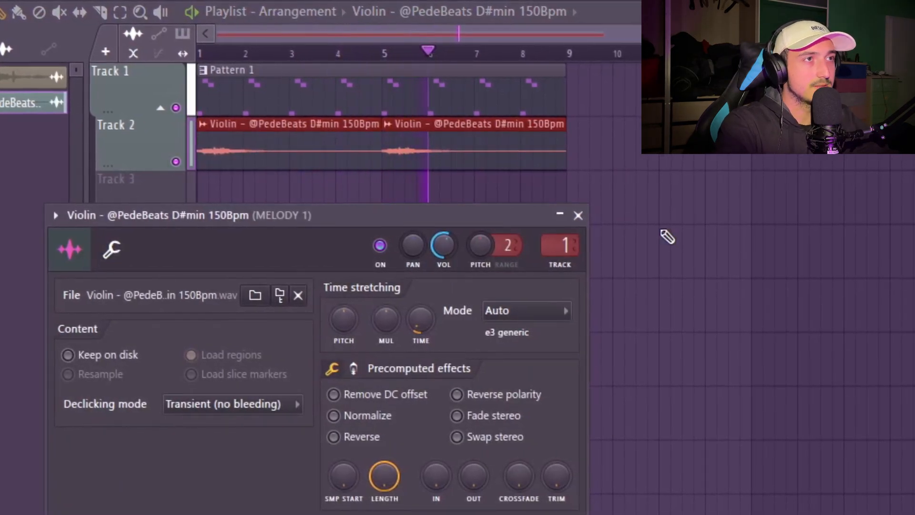
click(667, 237)
double_click(501, 149)
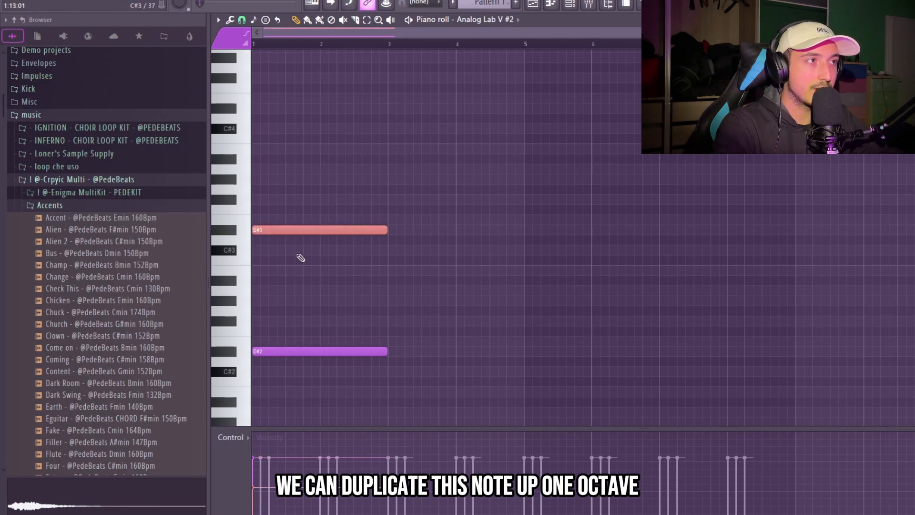
Step: Copy the two-bar D#3 note in the Analog Lab V #2 piano roll up one octave to D#4
key(ctrl+c)
key(ctrl+v)
key(ctrl+Up)
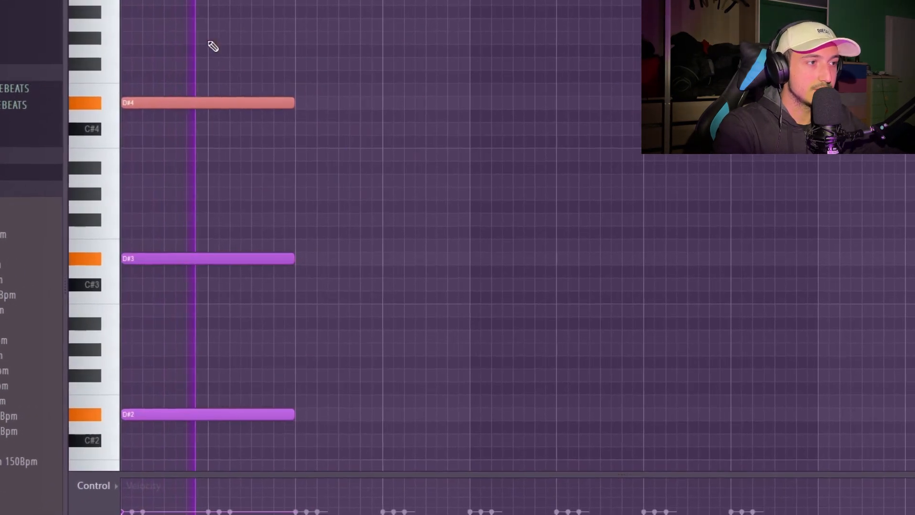
key(ctrl+d)
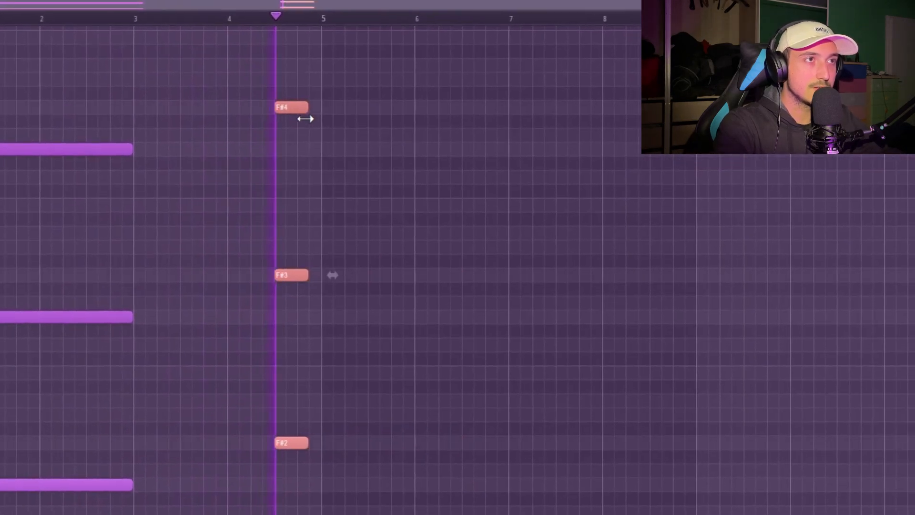
Step: Delete the extra E notes after the half-bar F# octaves and duplicate the four-bar phrase into bars 5 to 8
drag(412, 97, 407, 116)
key(Delete)
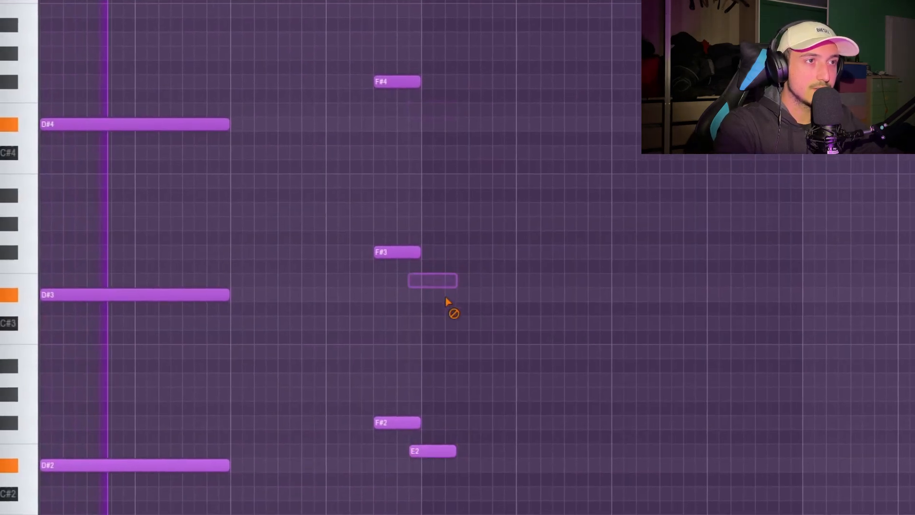
key(ctrl+a)
key(ctrl+b)
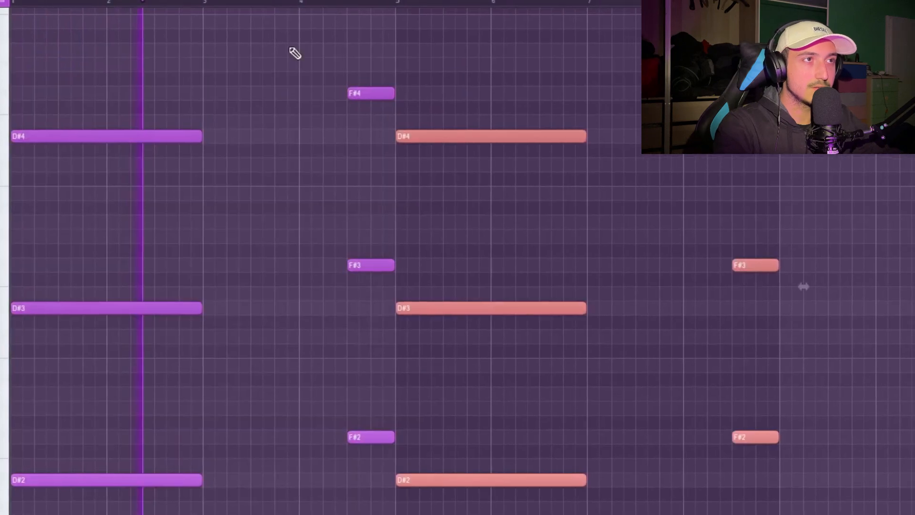
click(369, 3)
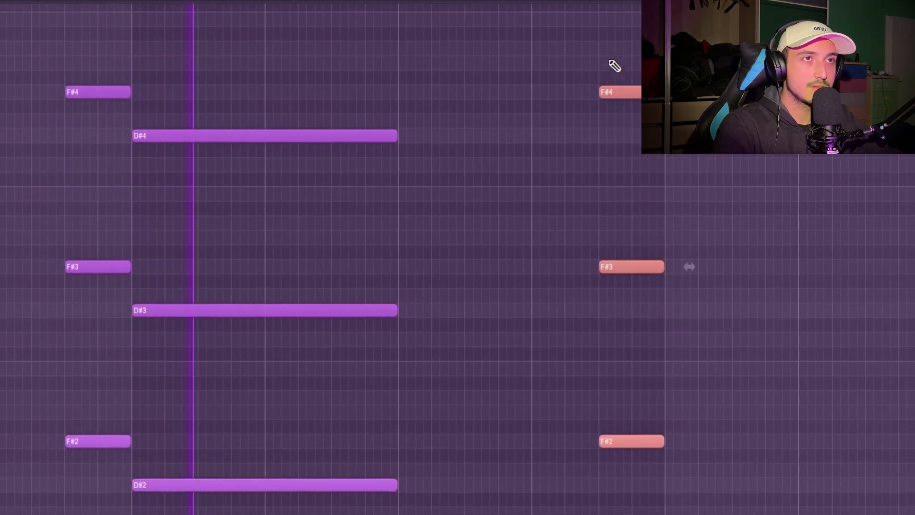
Step: Rework the last F# octave notes into a bar 8 ending of half-bar B notes followed by half-bar A# notes
drag(612, 93, 327, 97)
key(ctrl+b)
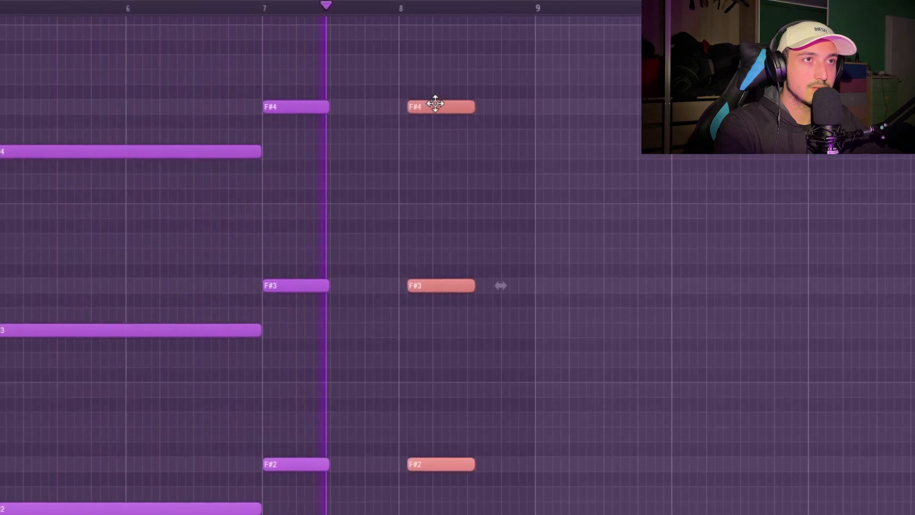
drag(436, 96, 492, 147)
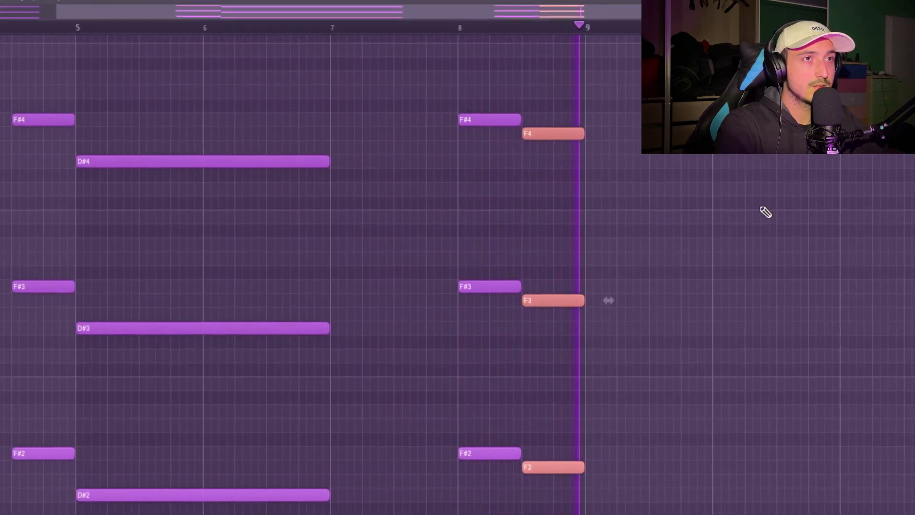
scroll(763, 211, down, 2)
key(ctrl+a)
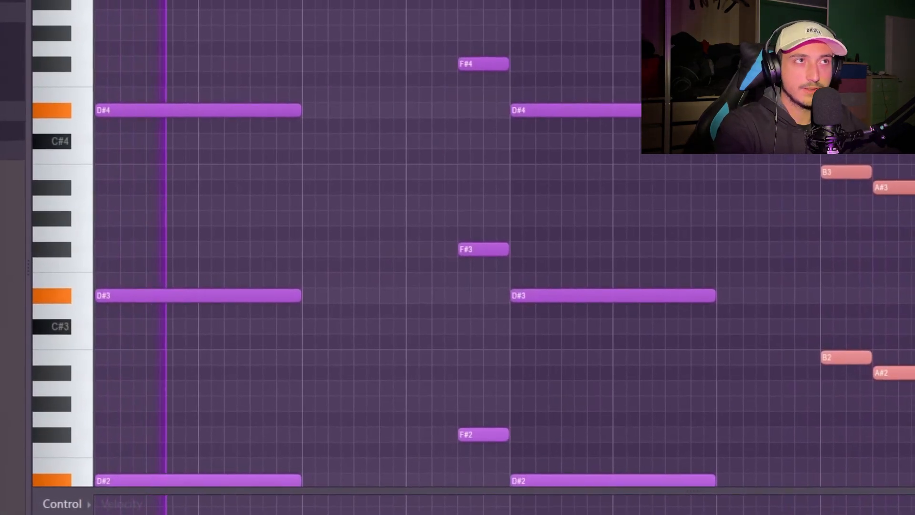
Step: Show the channel rack and select bars 1 to 8 on the playlist timeline
key(F6)
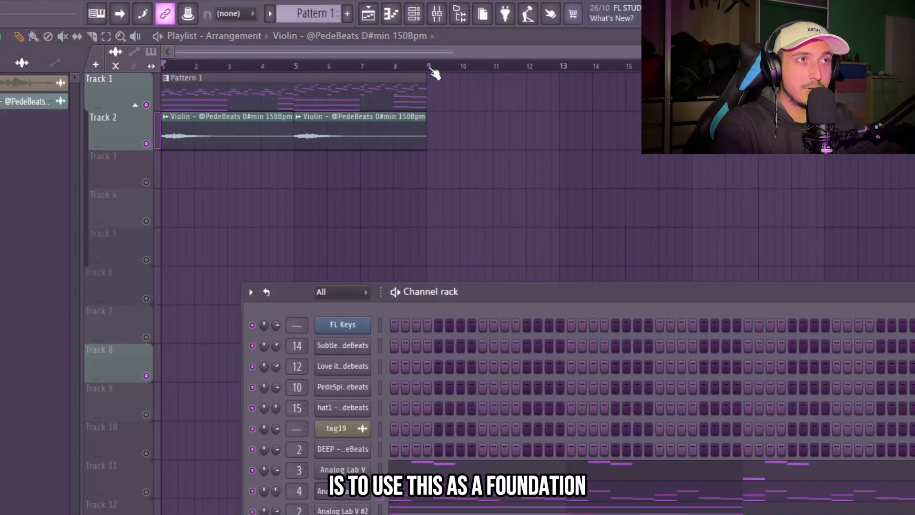
drag(430, 68, 163, 66)
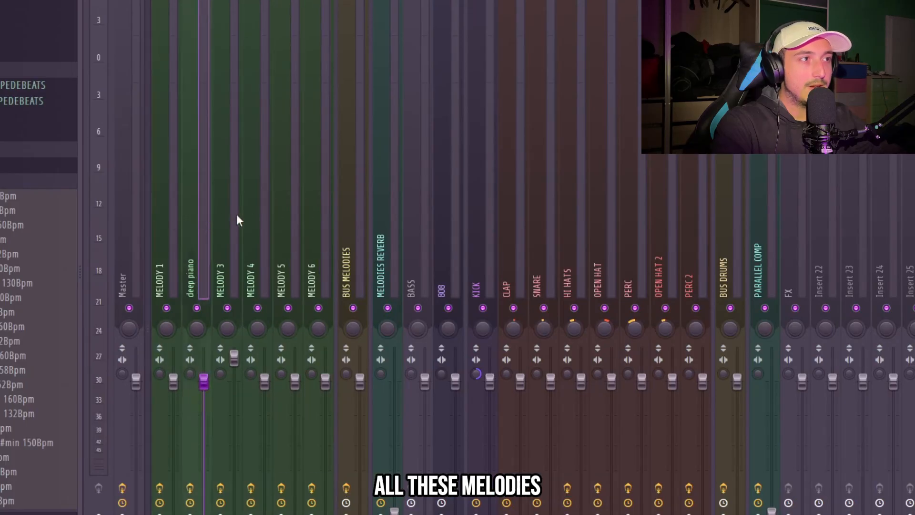
Step: Add Portal to effect slot 3 of BUS MELODIES with the LAYER2 preset and dry/wet at about 28%
click(238, 220)
click(361, 229)
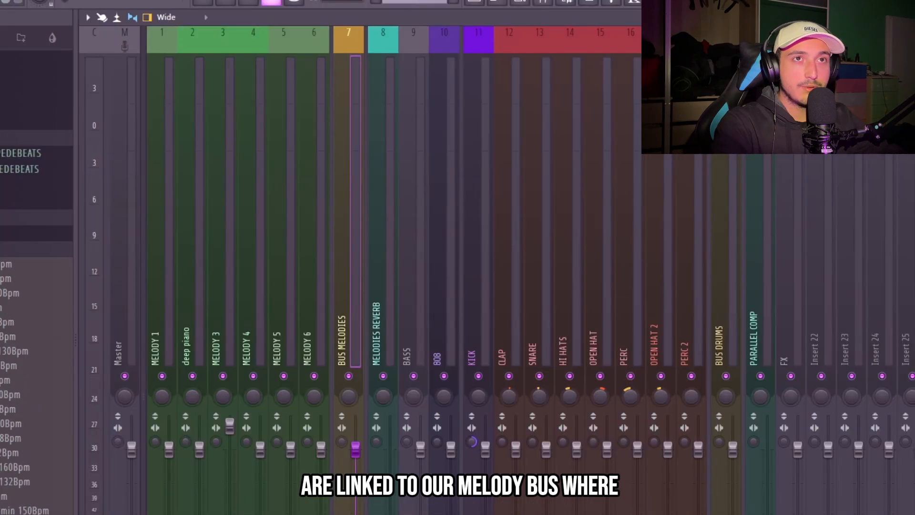
click(906, 72)
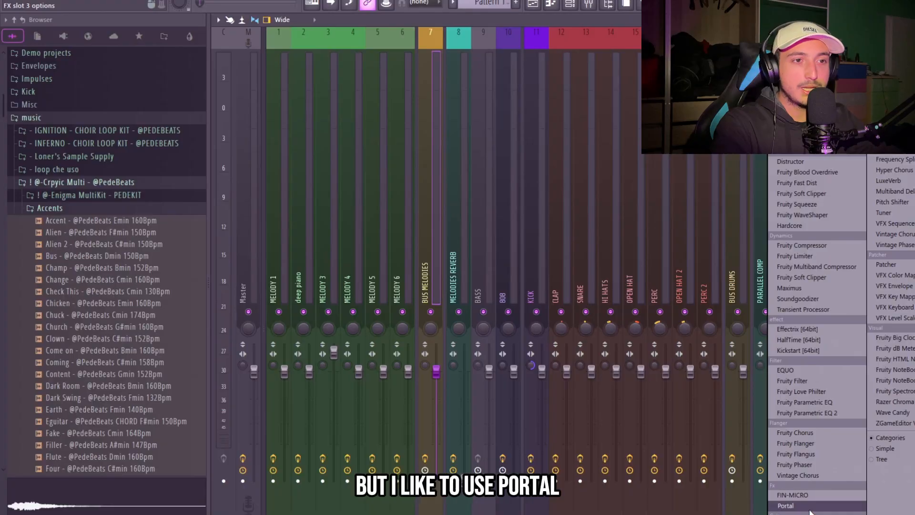
click(809, 508)
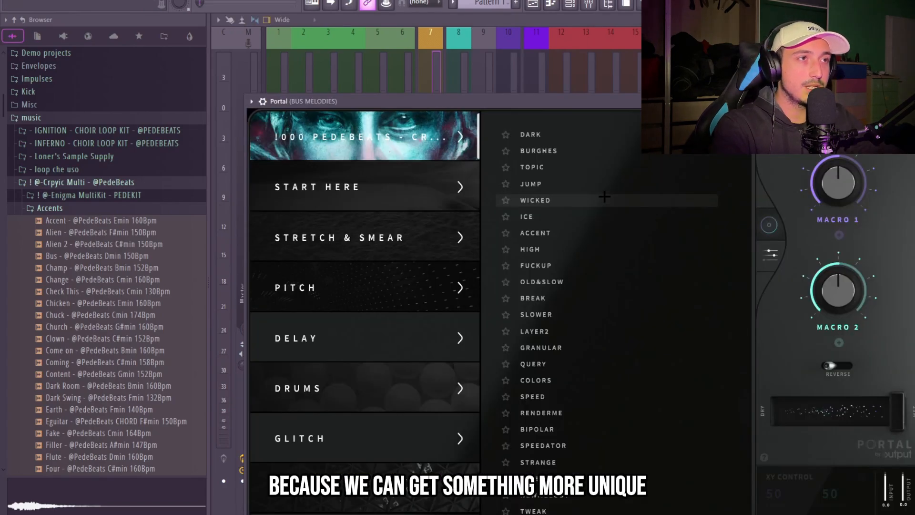
scroll(604, 196, down, 5)
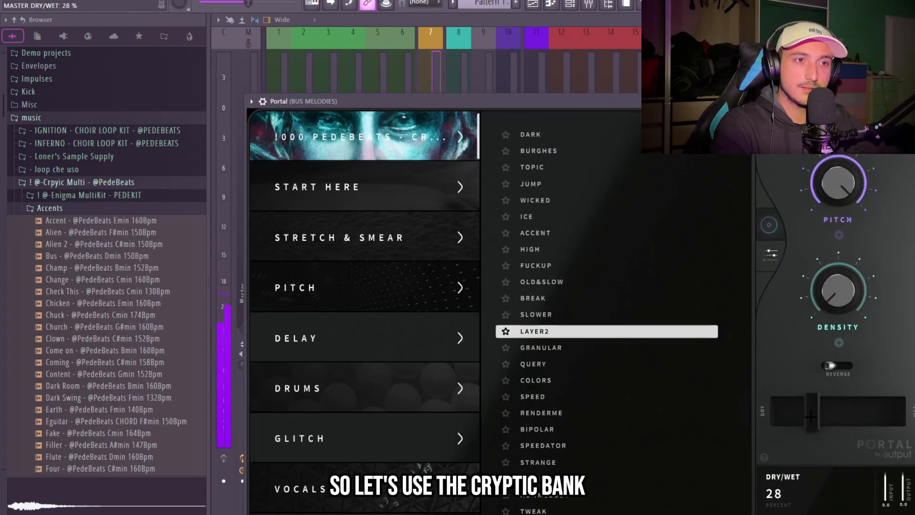
drag(811, 417, 815, 416)
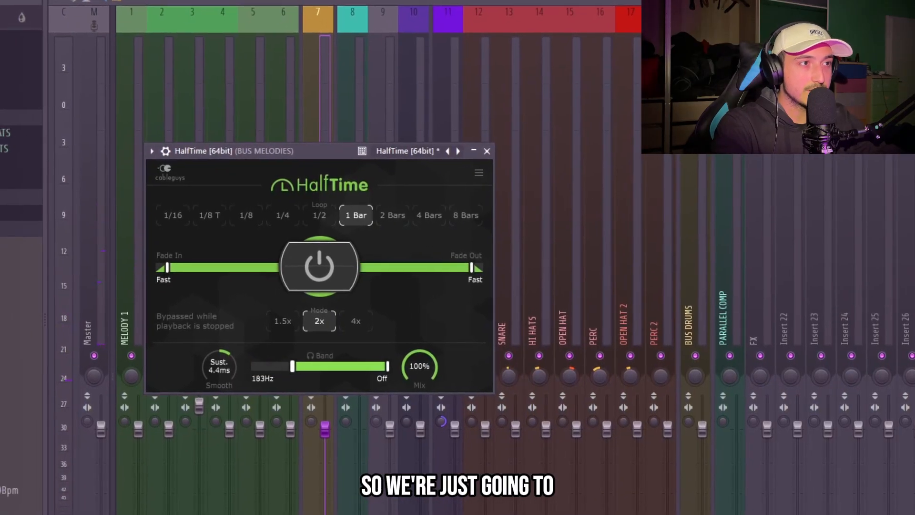
Step: Raise the lower band limit of HalfTime on BUS MELODIES to 1.00 kHz while auditioning the loop
drag(293, 366, 325, 367)
key(space)
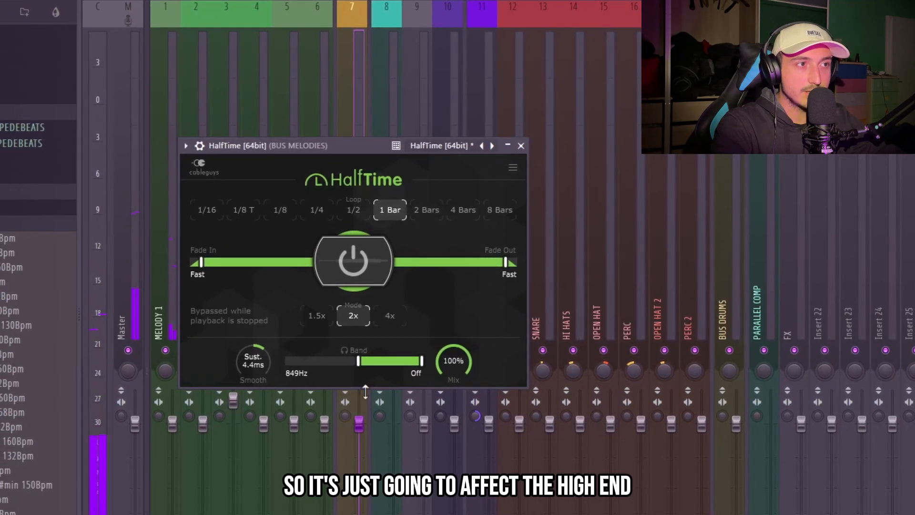
key(space)
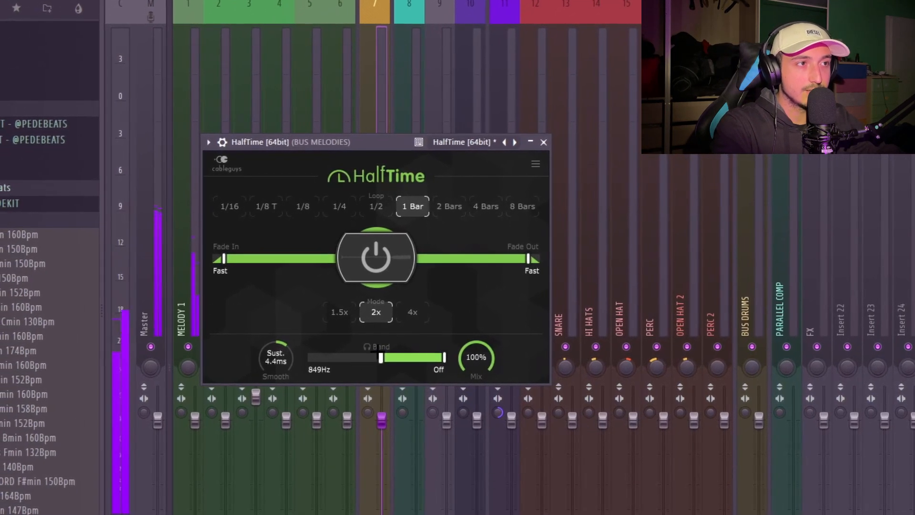
drag(392, 356, 395, 355)
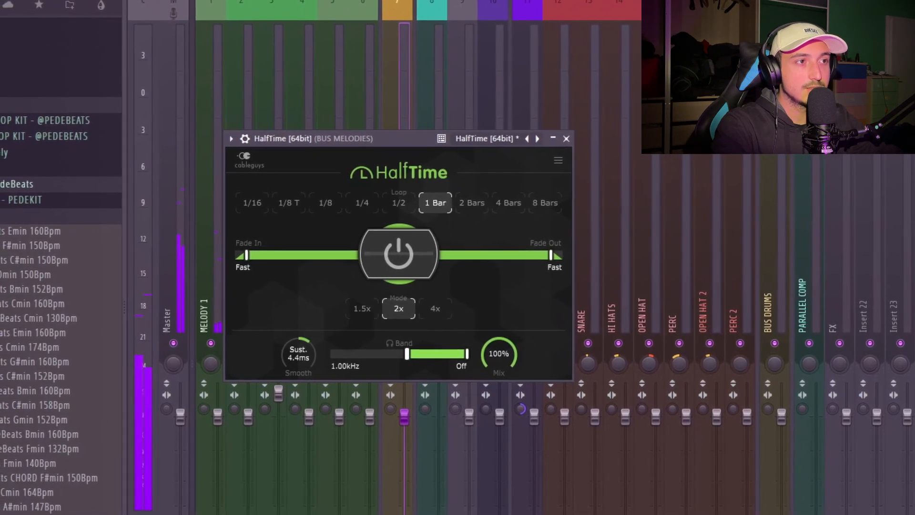
drag(306, 349, 316, 359)
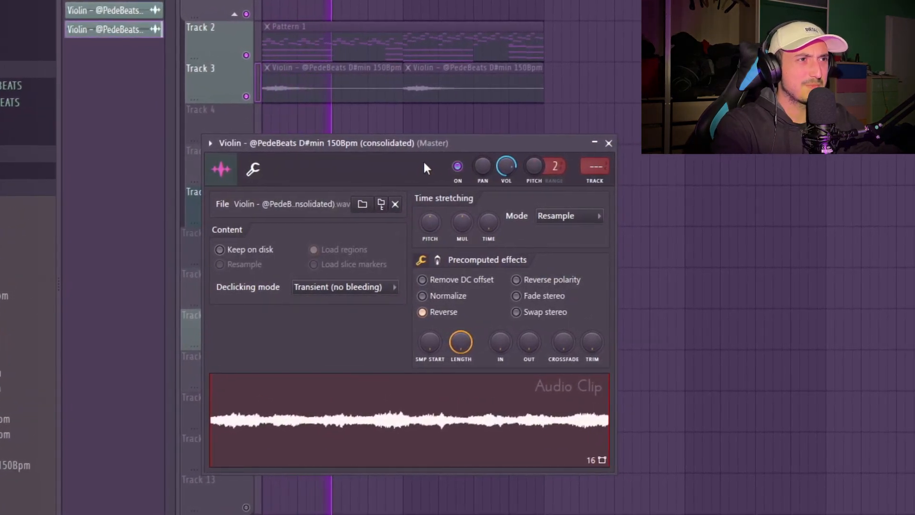
Step: Pitch down the reversed consolidated violin clip on Track 6 using the Stretch mode and audition it
drag(422, 145, 756, 157)
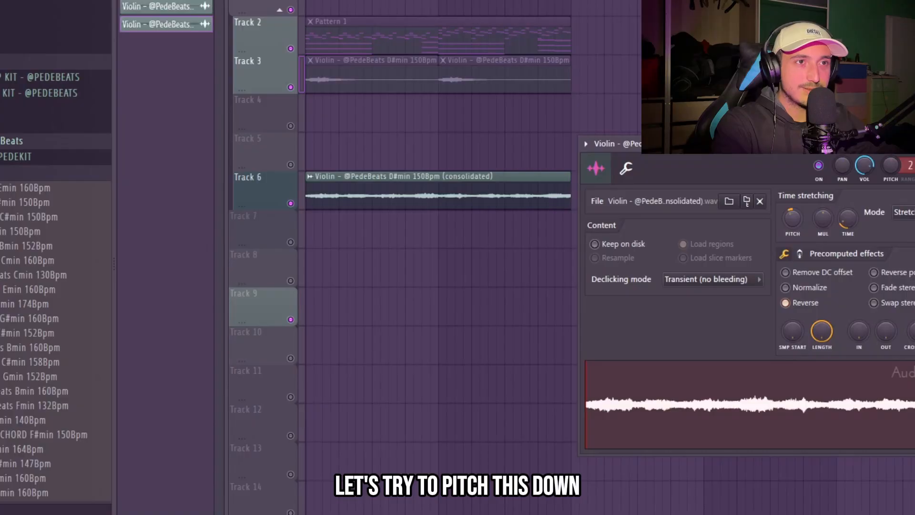
key(space)
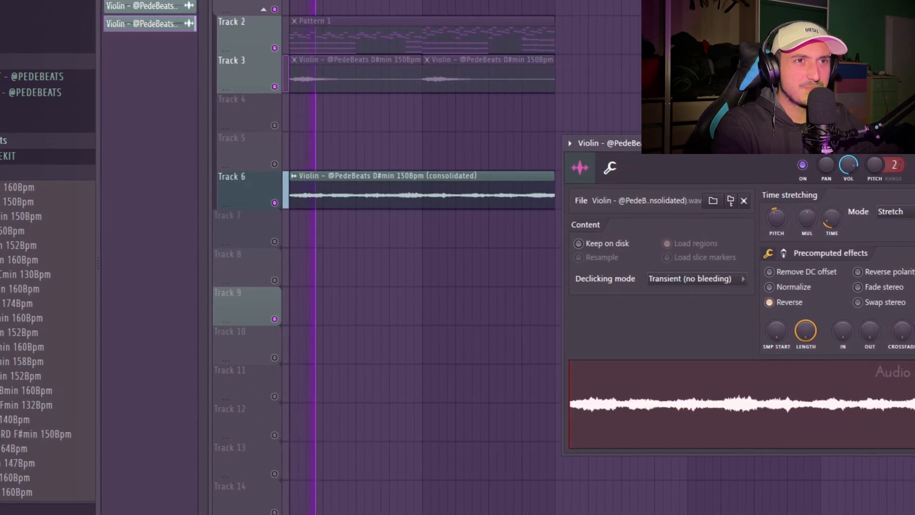
click(913, 144)
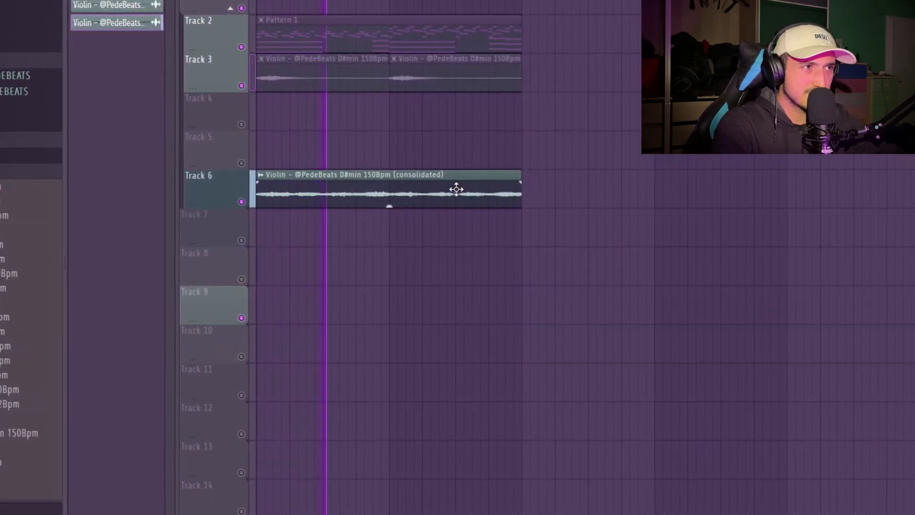
double_click(481, 191)
click(902, 142)
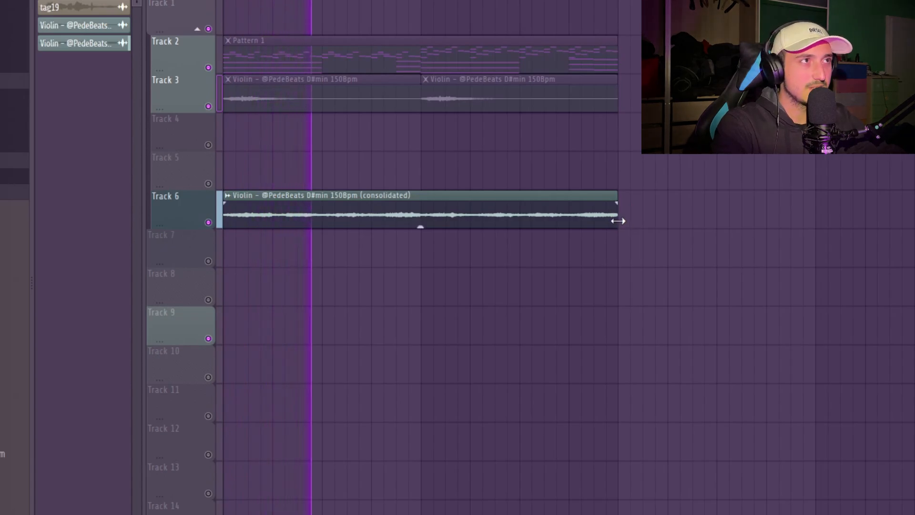
Step: Shorten the consolidated violin clip on Track 6 to bars 1 to 4 and duplicate it into bars 5 to 8
drag(618, 221, 416, 226)
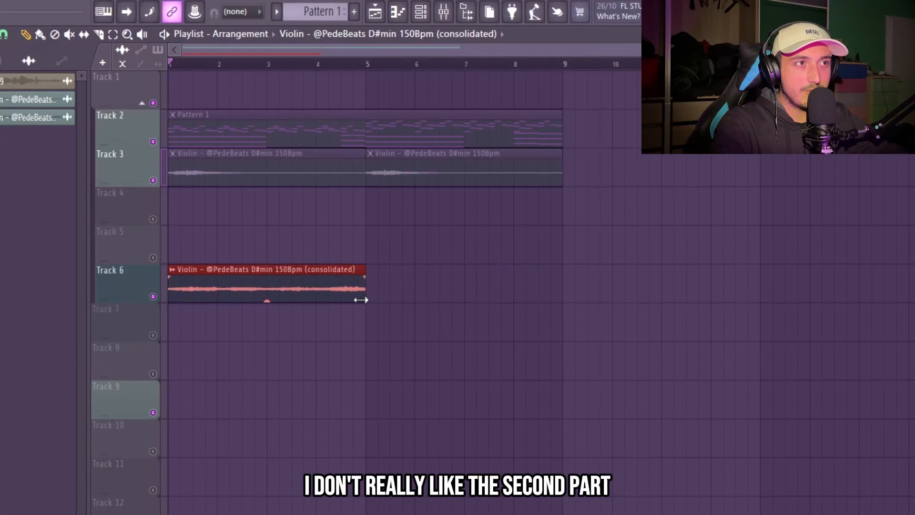
mouse_move(361, 299)
mouse_down()
mouse_move(553, 280)
mouse_move(363, 297)
mouse_up()
key(ctrl+b)
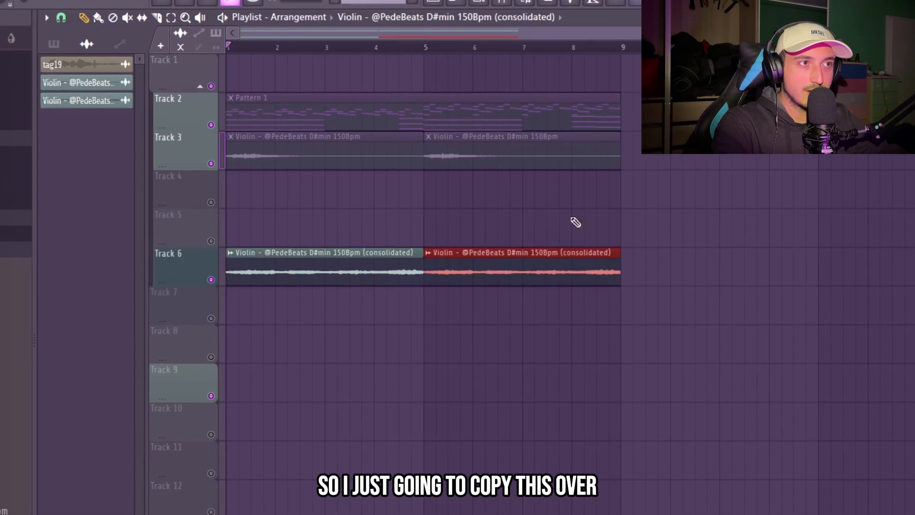
Step: Audition the repeated violin and set the consolidated clip's declicking mode to Generic (bleeding)
key(space)
ctrl+click(418, 313)
double_click(387, 271)
click(679, 353)
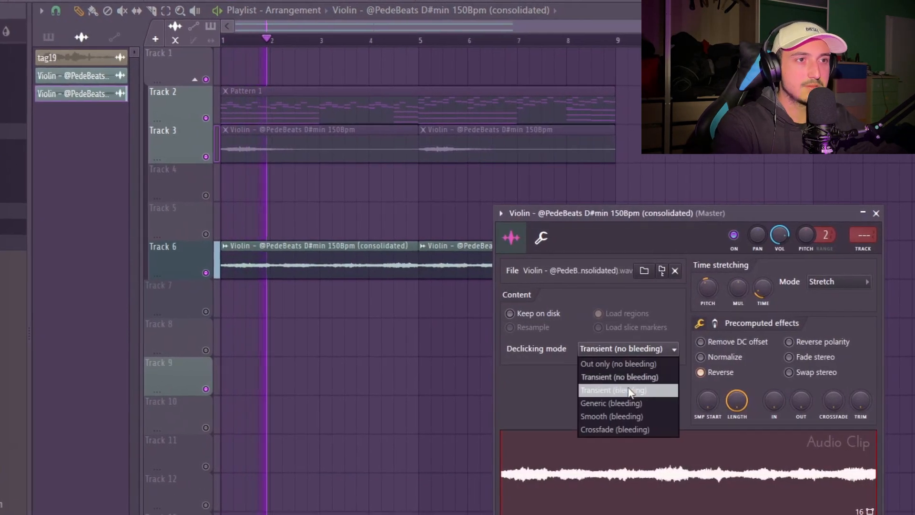
click(611, 403)
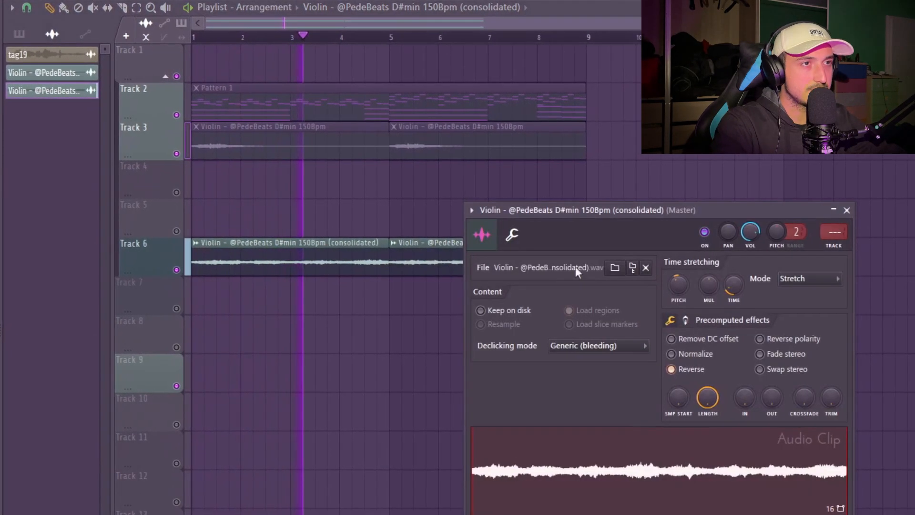
key(Escape)
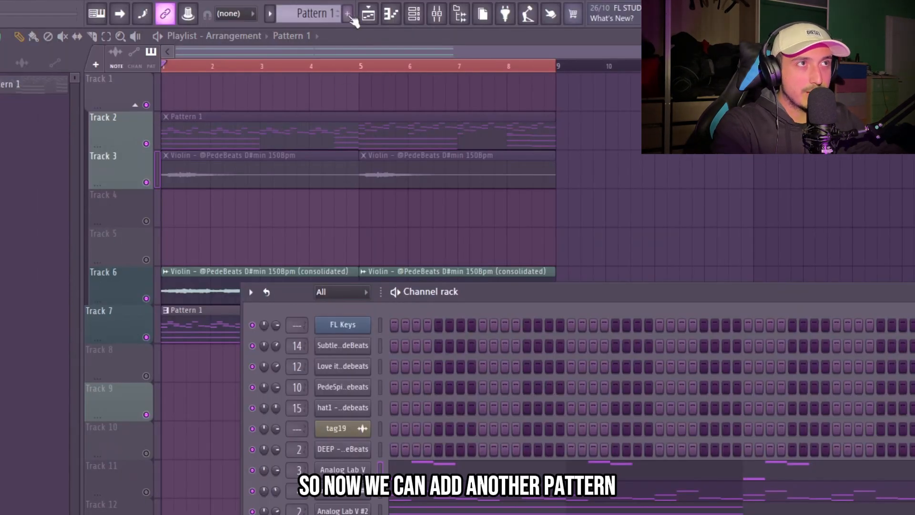
Step: Create a new pattern, Pattern 2, keeping its default name, and show the channel rack
click(348, 14)
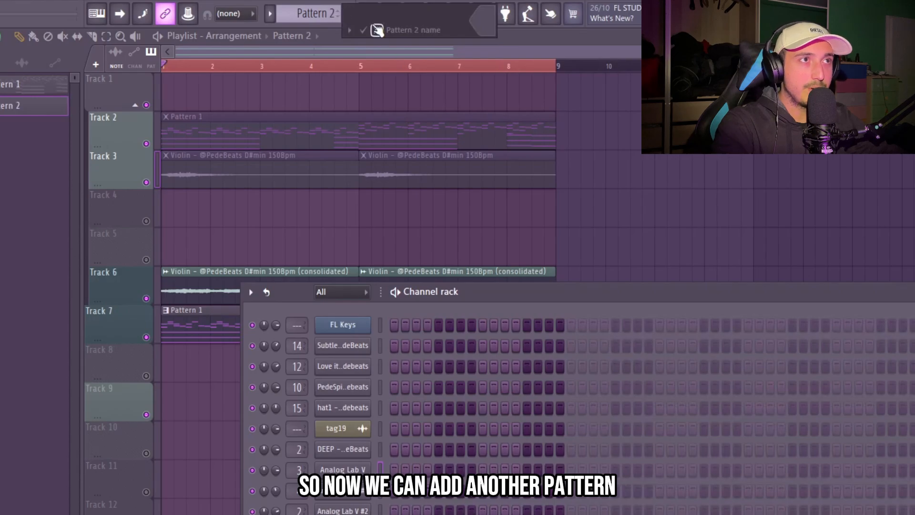
click(363, 30)
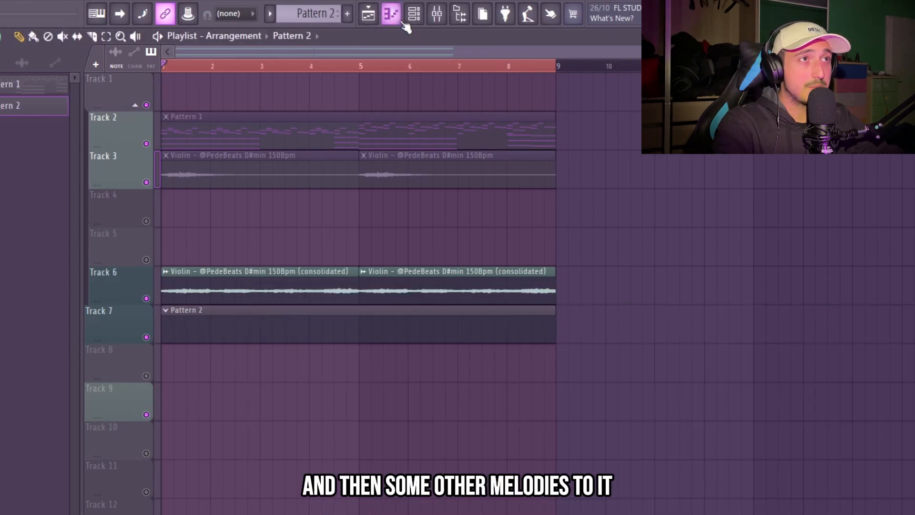
click(414, 14)
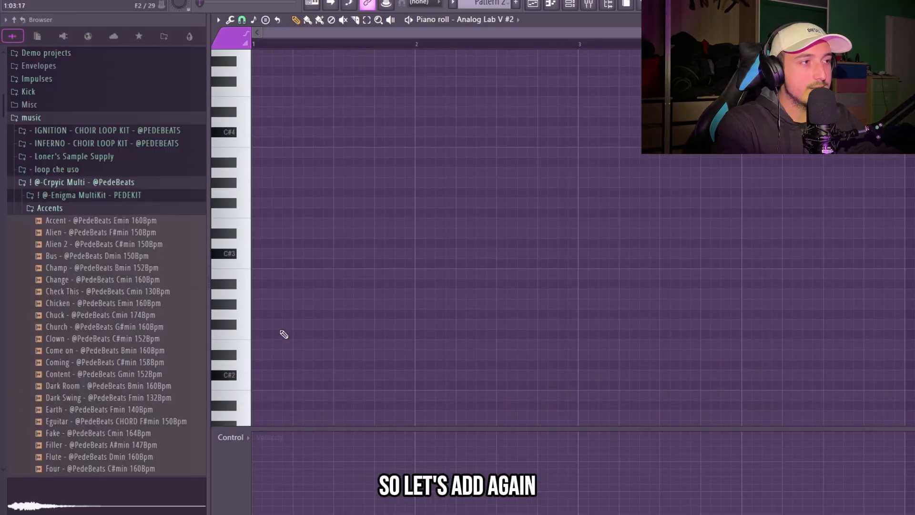
Step: Draw half-bar G#2 and A2 notes in bar 1 of Analog Lab V #2, followed by a long C#2 from bar 2
click(265, 244)
click(341, 233)
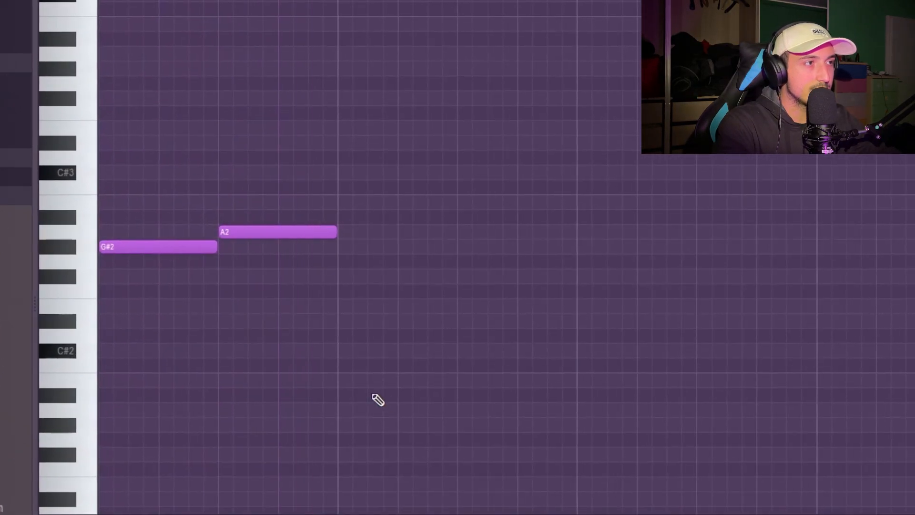
click(446, 344)
drag(418, 392, 387, 343)
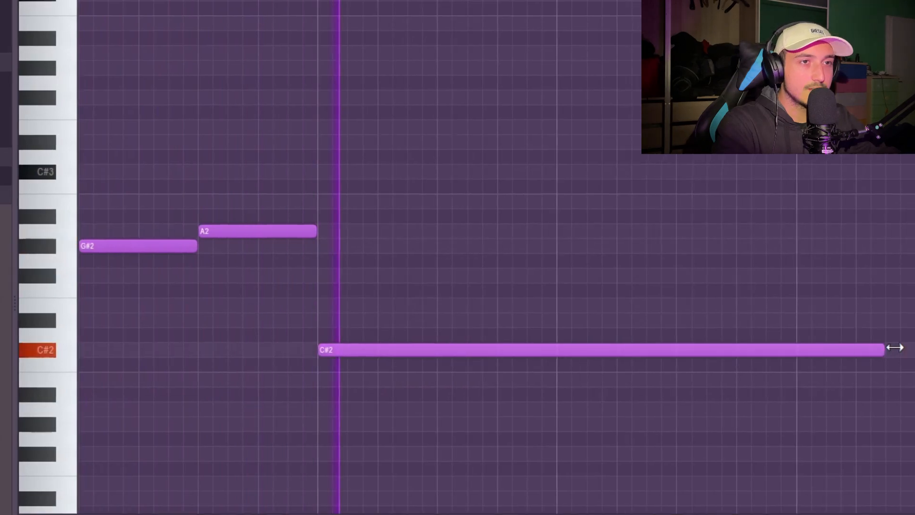
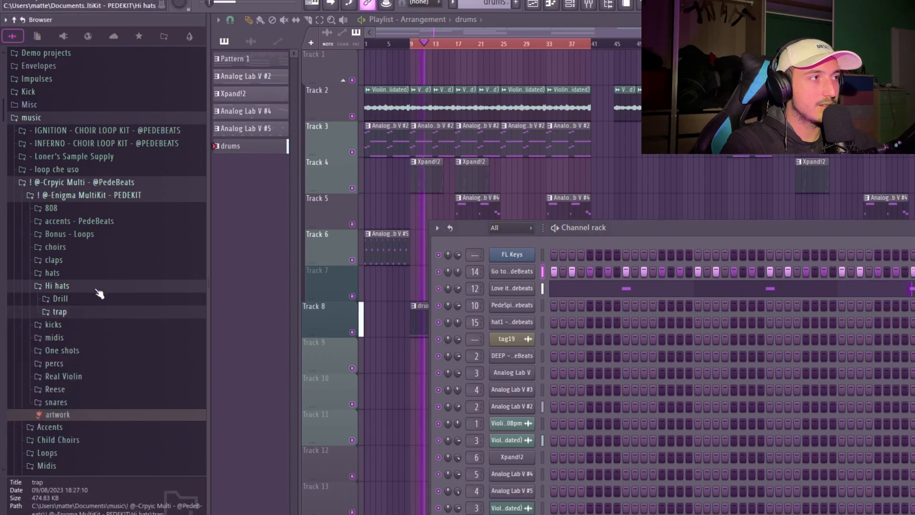
Step: With a 1/3-step snap, add short D#4 hi-hat notes in bar 1 of the Go to channel, including one on beat 2
click(100, 286)
key(F7)
click(244, 20)
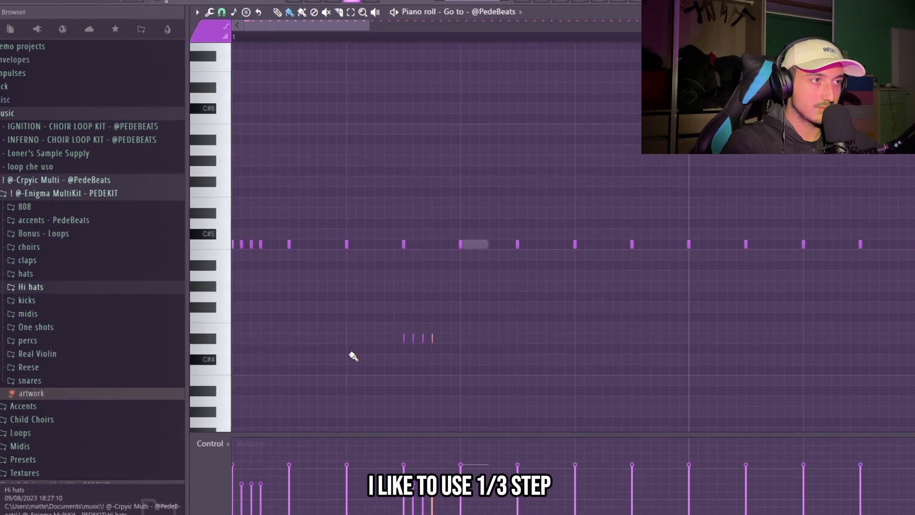
click(345, 337)
key(space)
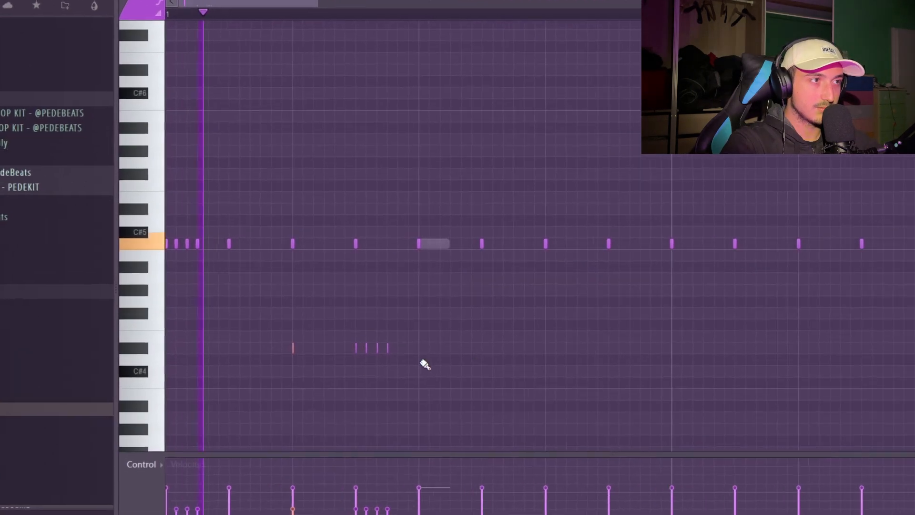
Step: Audition the hi-hats and add a roll of short E4 notes at the end of bar 1
drag(523, 380, 198, 335)
key(space)
key(space)
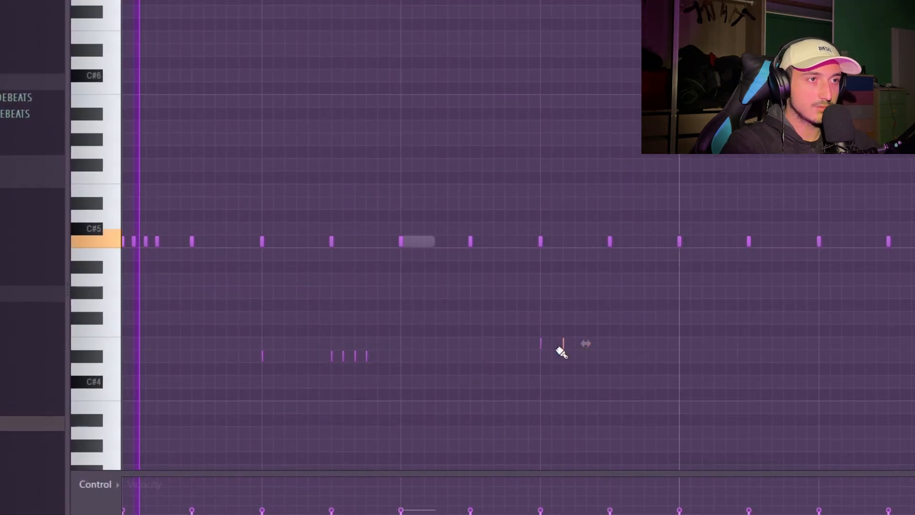
mouse_move(543, 345)
mouse_down()
mouse_move(612, 355)
mouse_move(606, 367)
mouse_move(609, 354)
mouse_up()
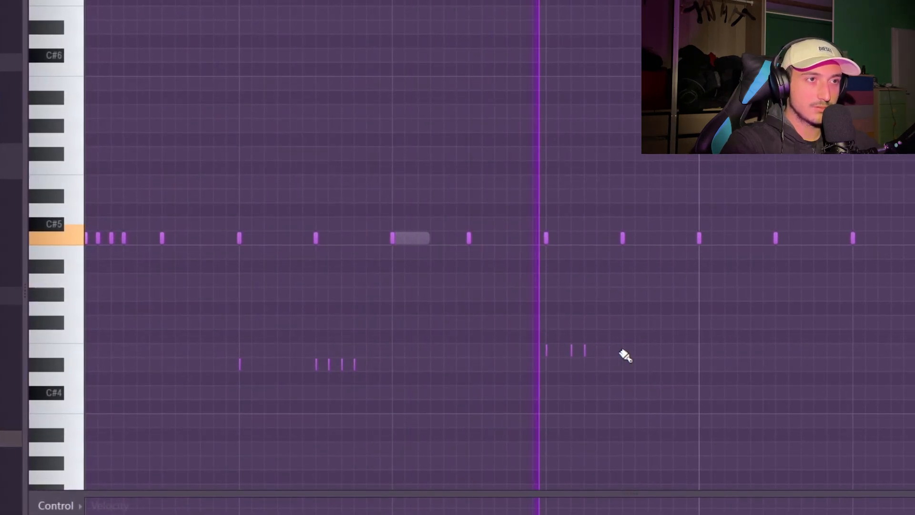
Step: Copy the two-bar hi-hat pattern into bars 3 and 4
scroll(620, 362, down, 3)
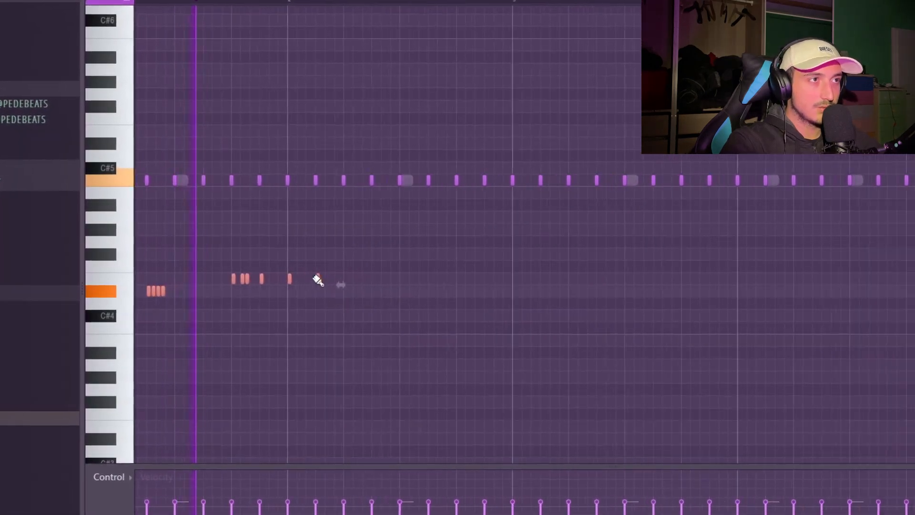
scroll(564, 290, down, 5)
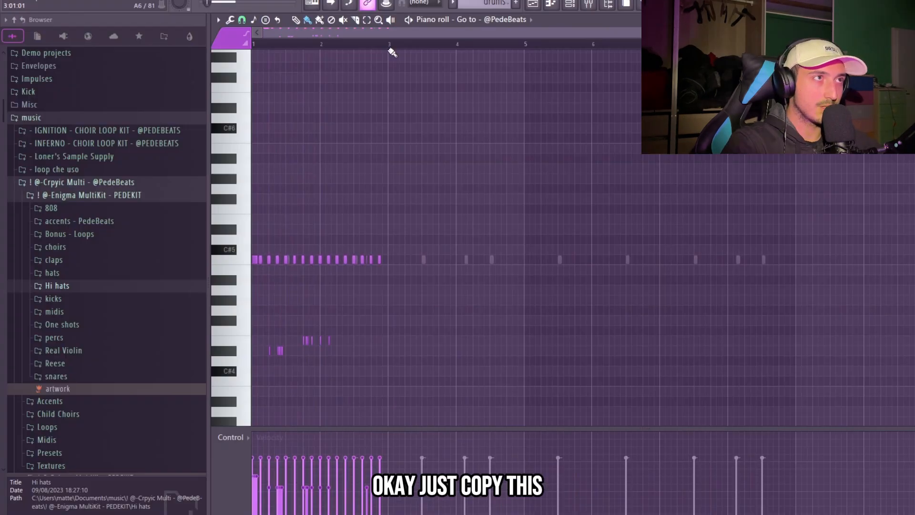
drag(390, 47, 133, 91)
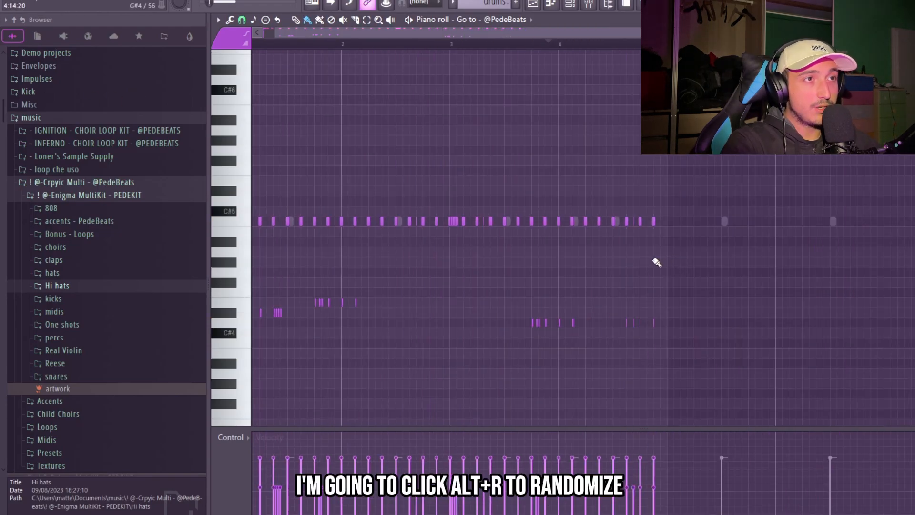
Step: Randomize the pan and velocity of the four-bar hi-hat pattern and duplicate it into bars 5 to 8
key(alt+r)
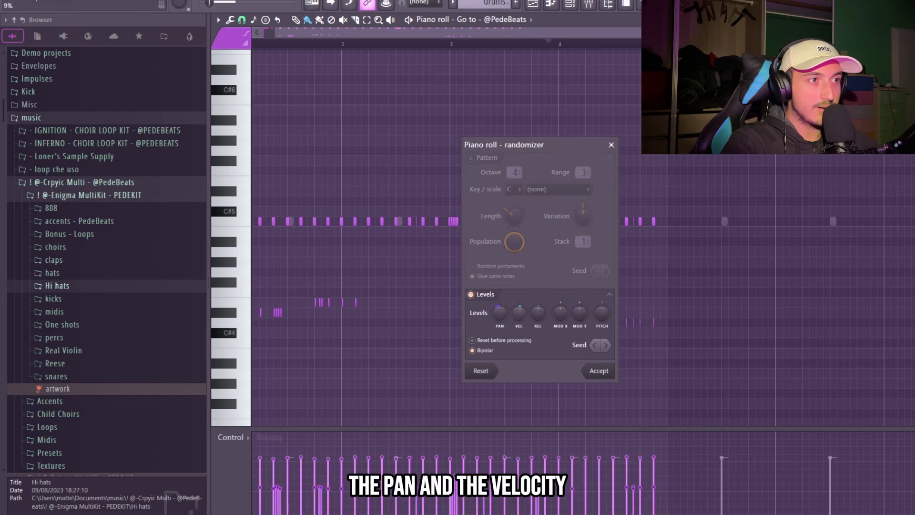
key(Return)
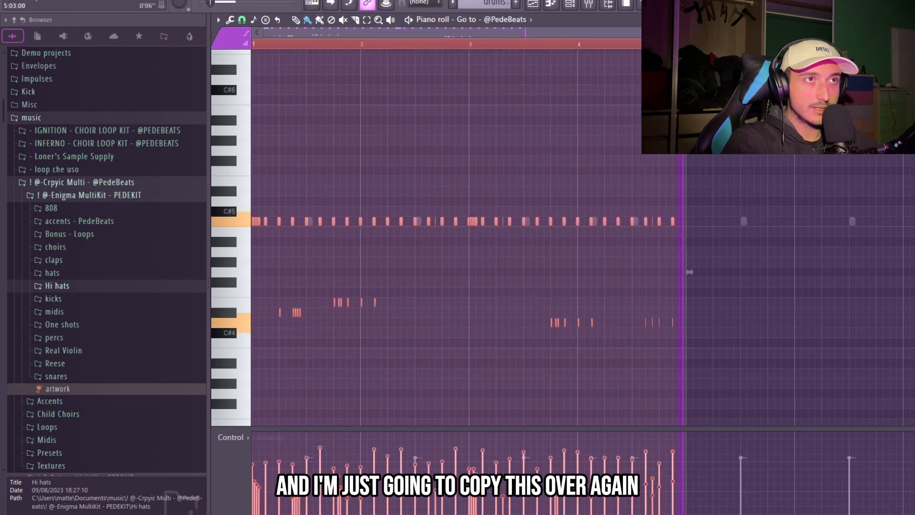
key(ctrl+b)
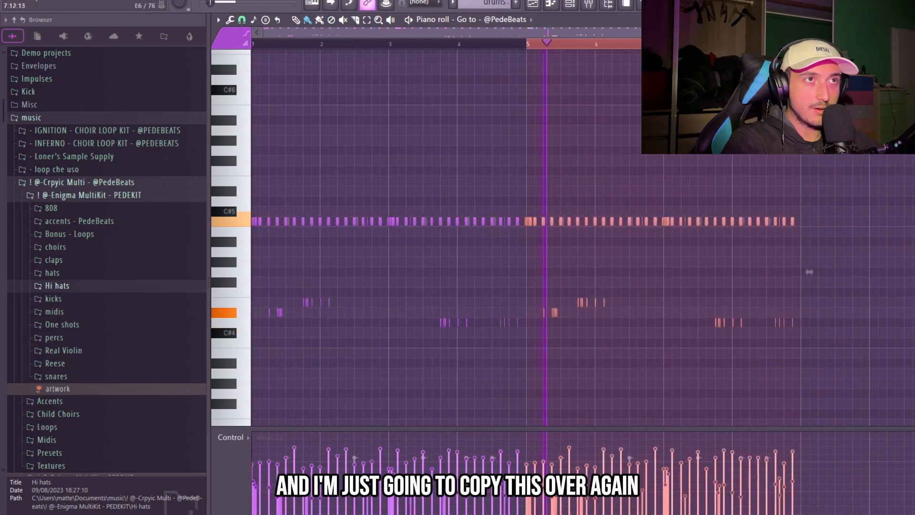
click(810, 272)
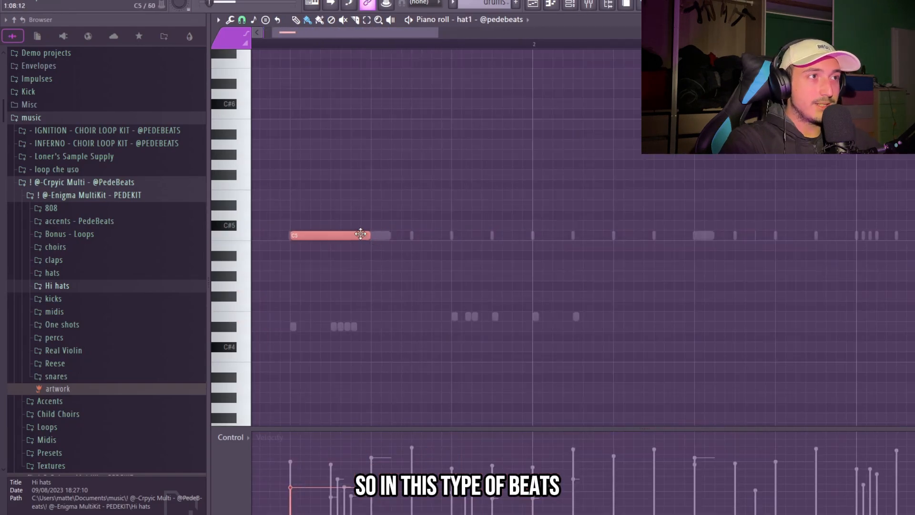
Step: Place hat1 hits on C5 at the start of bars 1 and 3 and beat 2 of bar 4, plus a C#5 in bar 1
double_click(360, 234)
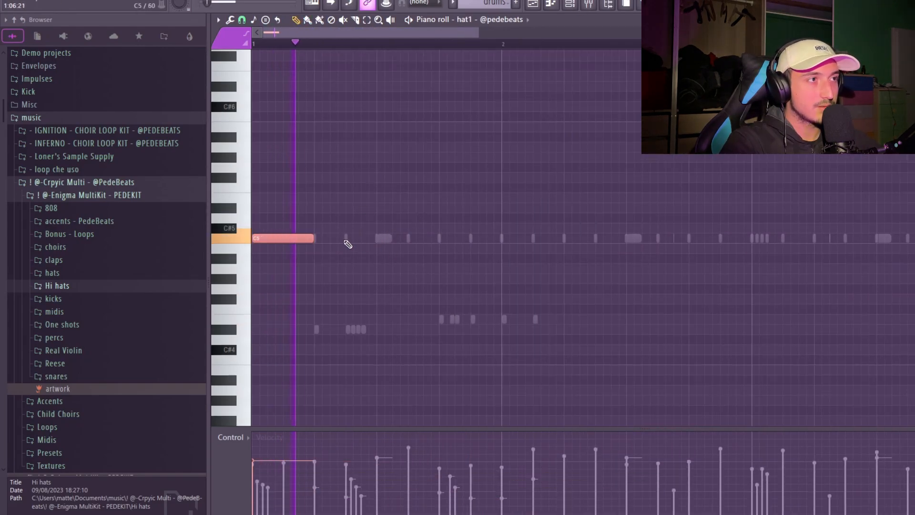
scroll(429, 245, down, 2)
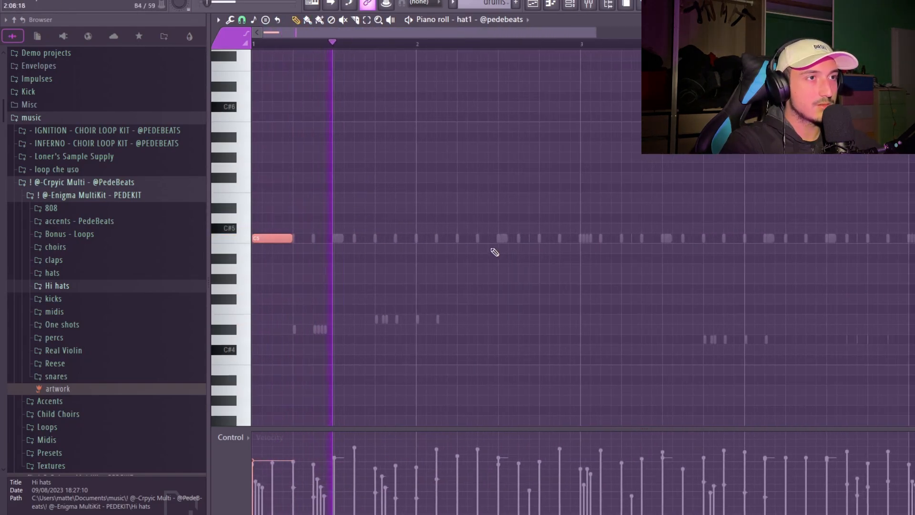
click(476, 238)
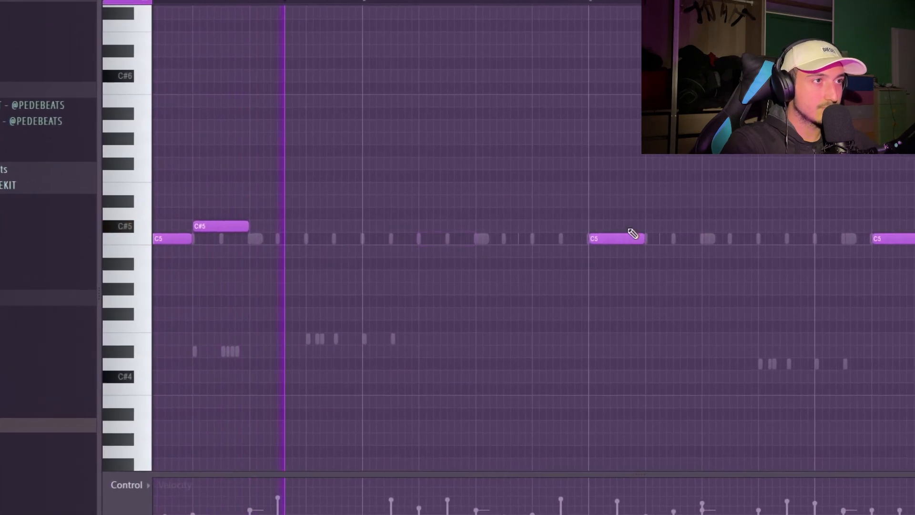
right_click(625, 237)
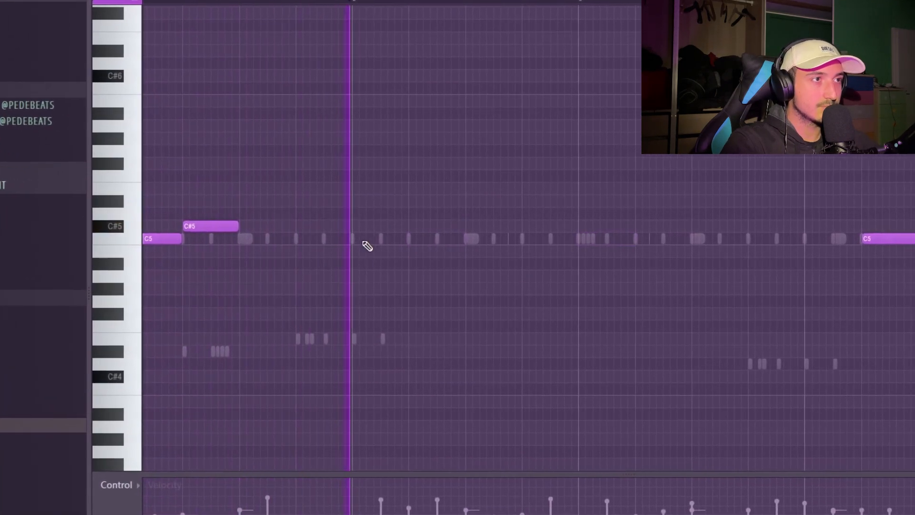
click(599, 239)
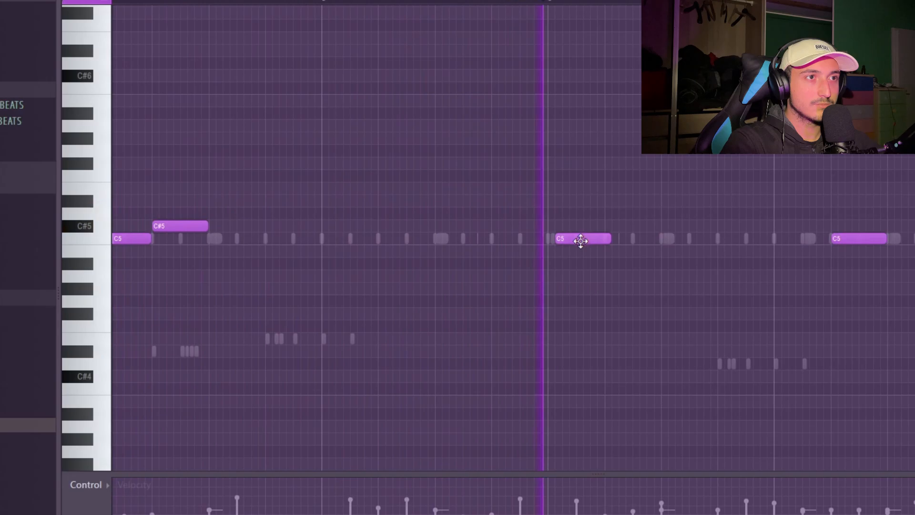
drag(581, 241, 574, 241)
Step: Audition the hat1 pattern and add a C5 hit at the start of bar 2
key(space)
key(space)
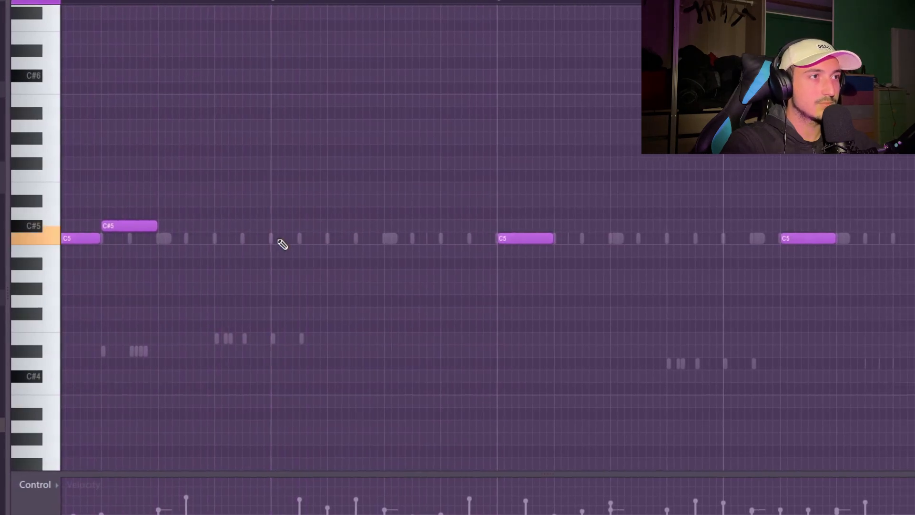
click(296, 239)
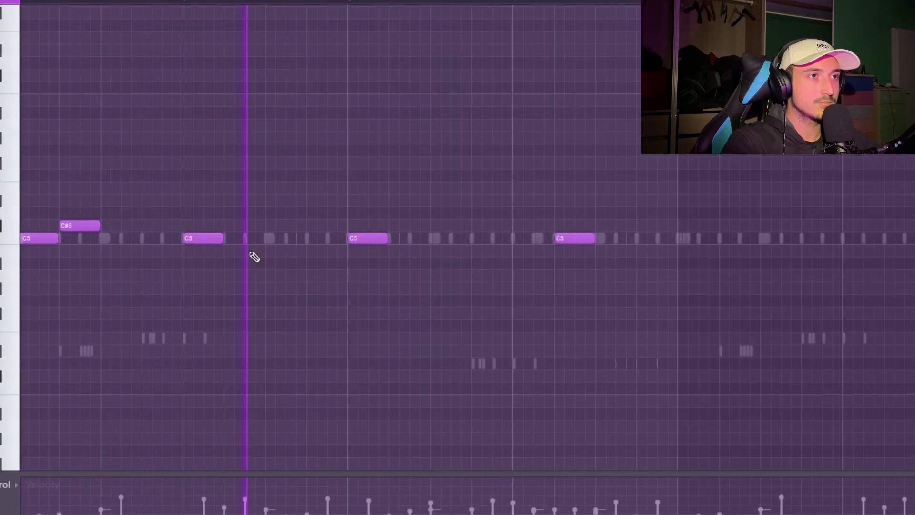
scroll(253, 248, down, 2)
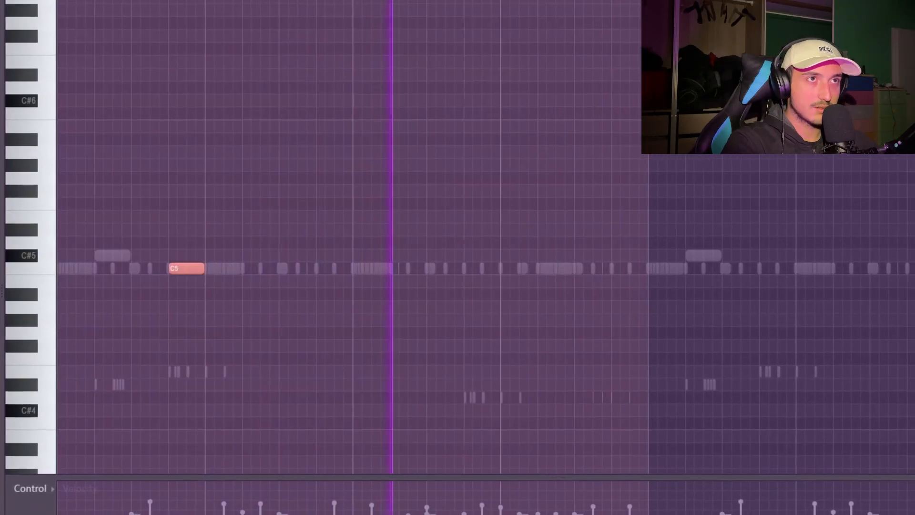
Step: Duplicate the single C5 hit of each of two further drum channels from bars 1 to 4 into bars 5 to 8
key(ctrl+b)
key(ctrl+d)
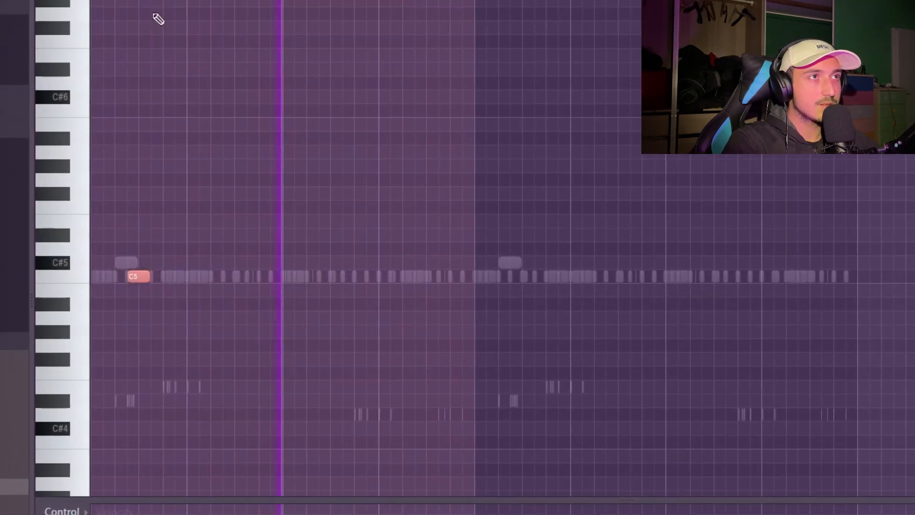
key(ctrl+b)
drag(764, 160, 85, 364)
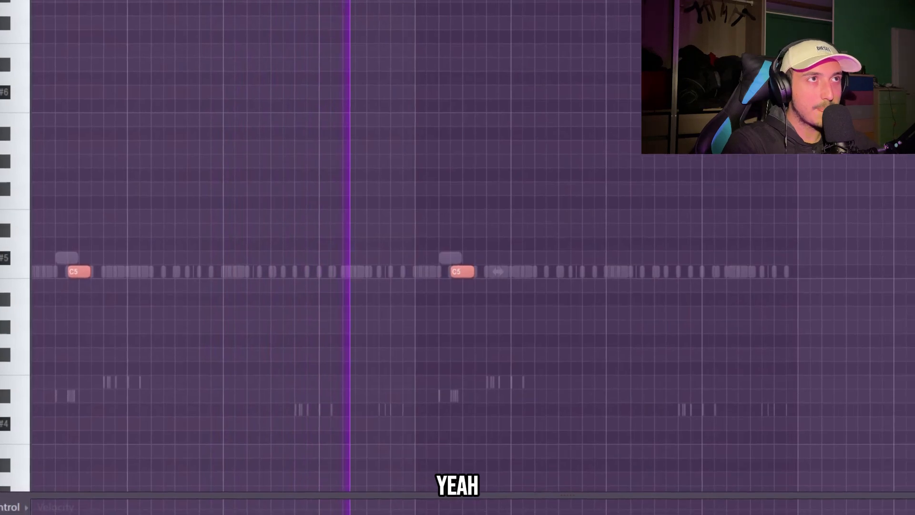
Step: Build the NormalSpinz 808 line over bars 1 to 4 from G#5, A5 and C#5 notes, ending on two E5 notes
key(F6)
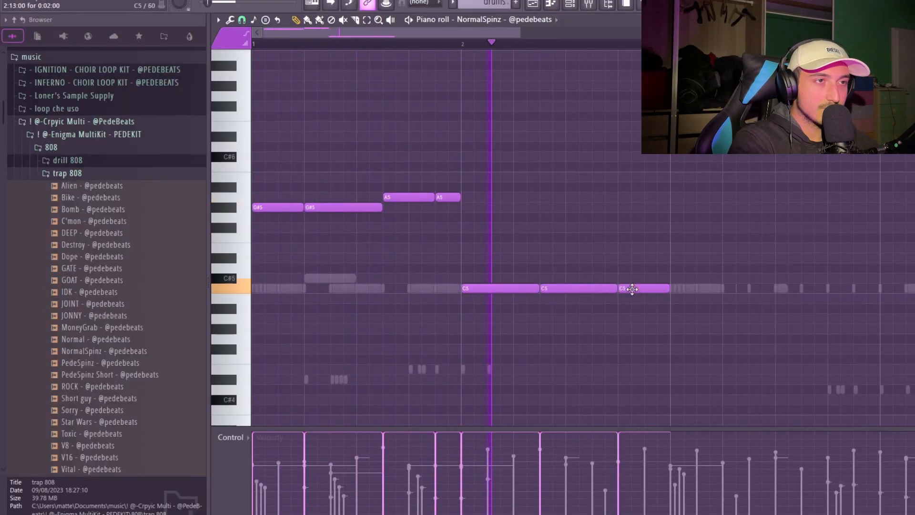
key(F6)
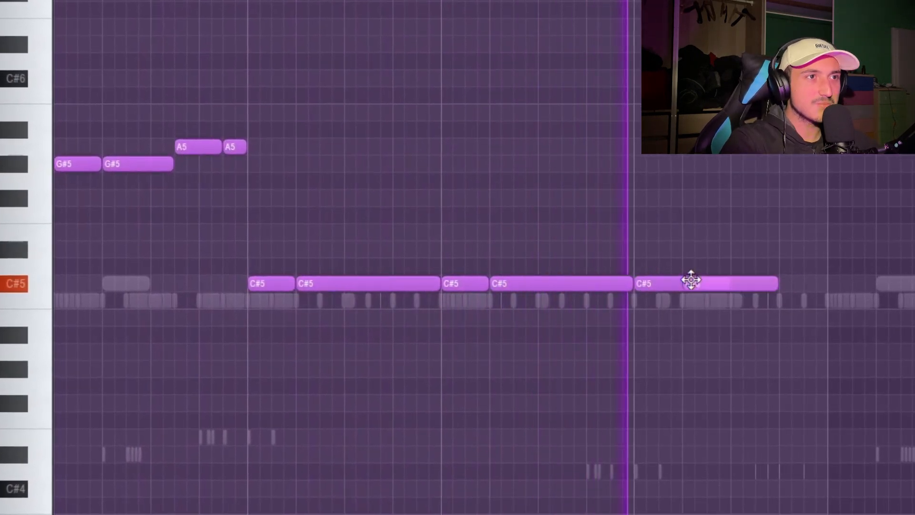
click(819, 284)
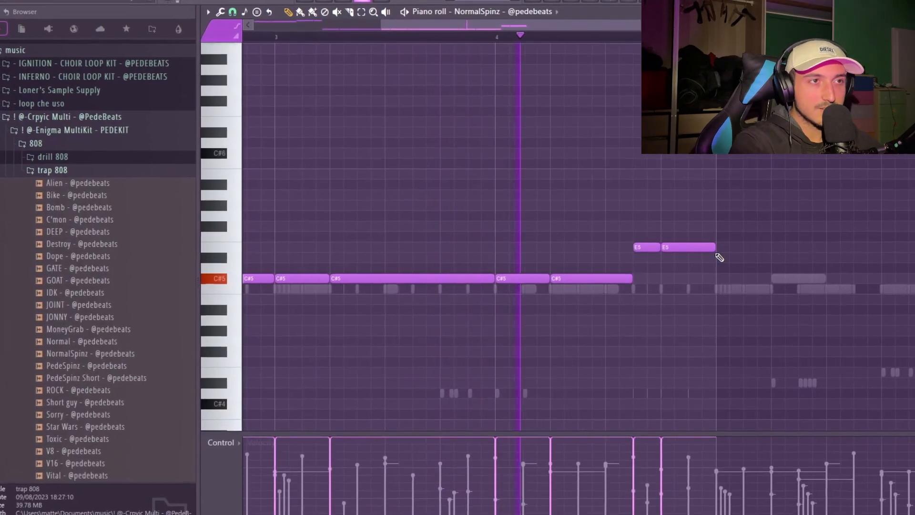
Step: Select the whole NormalSpinz 808 line of bars 1 to 4 and duplicate it into bars 5 to 8
scroll(697, 262, down, 3)
drag(898, 372, 238, 167)
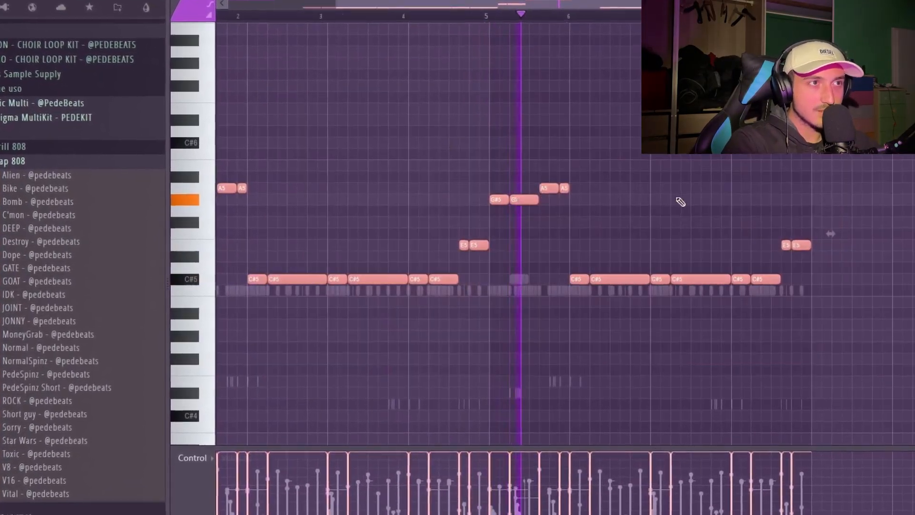
scroll(687, 205, up, 4)
scroll(695, 211, down, 4)
key(ctrl+a)
scroll(477, 181, up, 2)
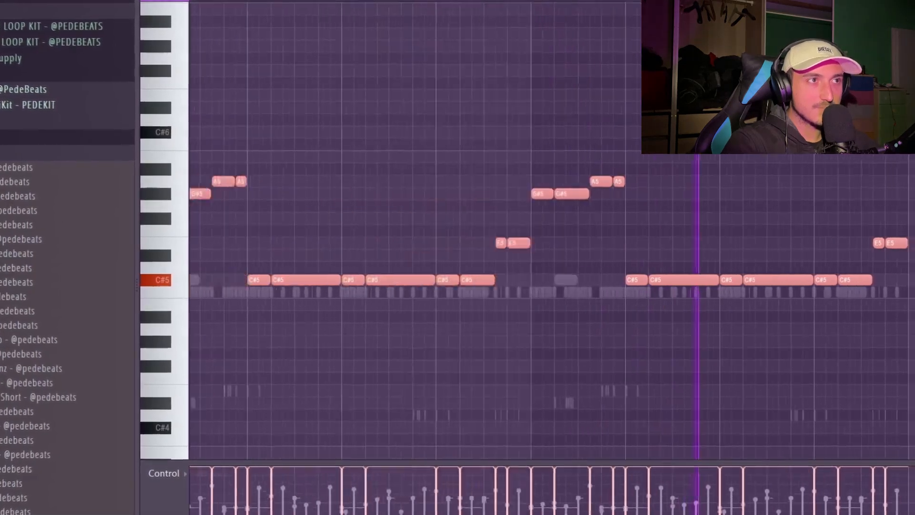
scroll(334, 152, down, 1)
scroll(724, 133, up, 4)
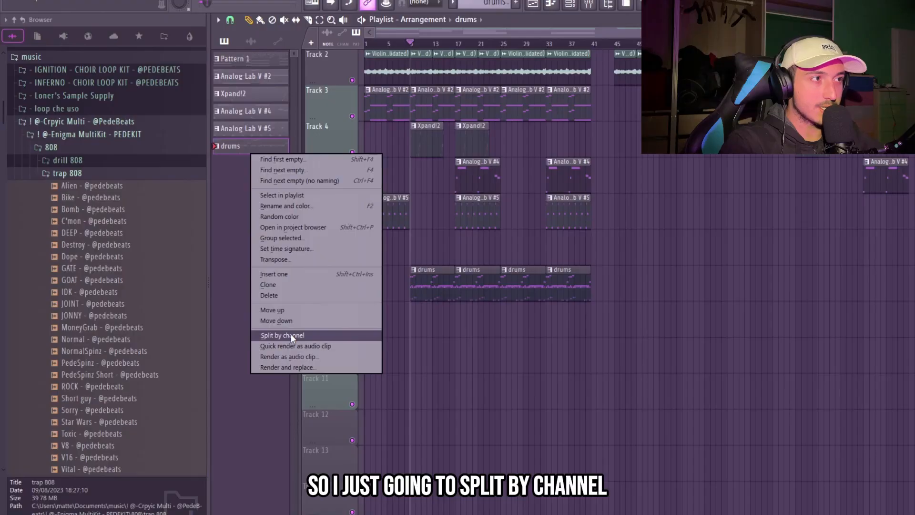
Step: Split the drums pattern into separate patterns by channel
click(291, 337)
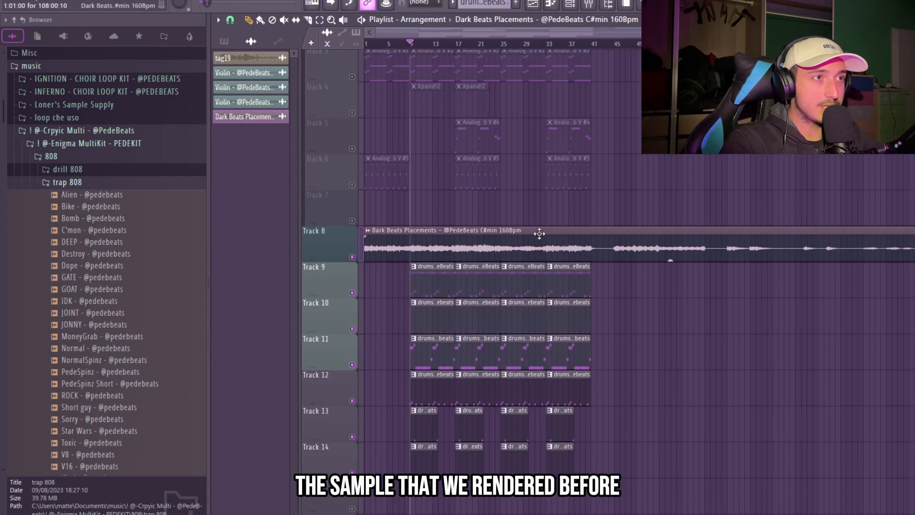
Step: Place the one-bar Dark Beats Placements clip at bar 8 on track 9 and slice the full sample on track 8 at bar 8
double_click(539, 233)
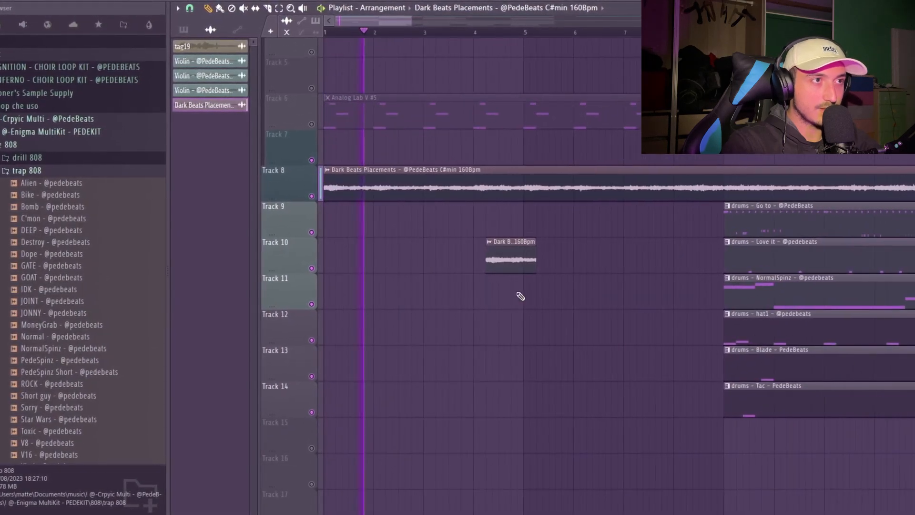
drag(525, 252, 695, 218)
click(686, 178)
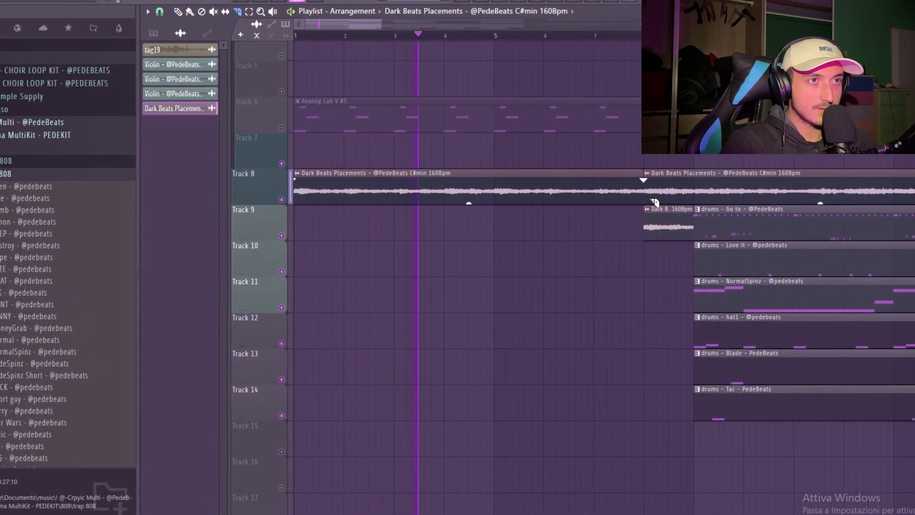
drag(662, 181, 664, 203)
Step: Replace bar 8 of the track 8 sample with the one-bar clip, moving the cut-out slice up to track 7
key(c)
key(p)
drag(608, 197, 700, 172)
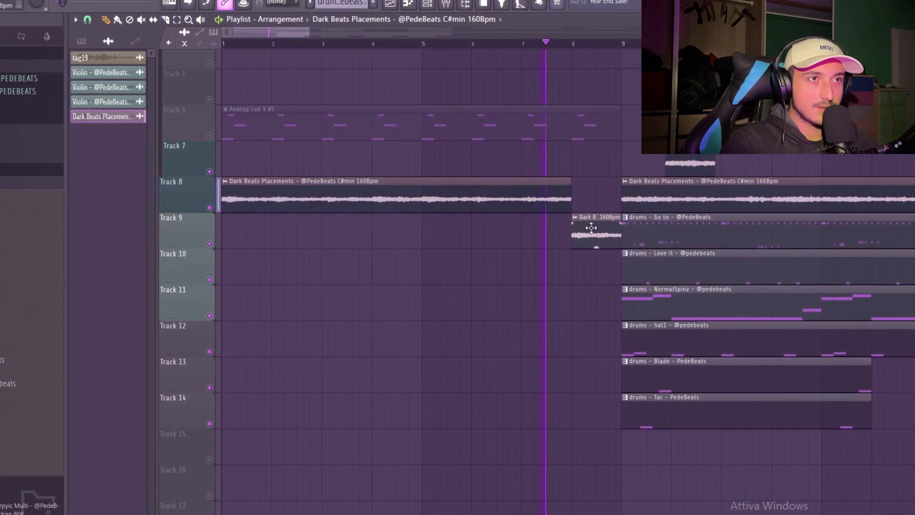
drag(604, 225, 605, 189)
scroll(675, 216, up, 2)
scroll(548, 231, right, 2)
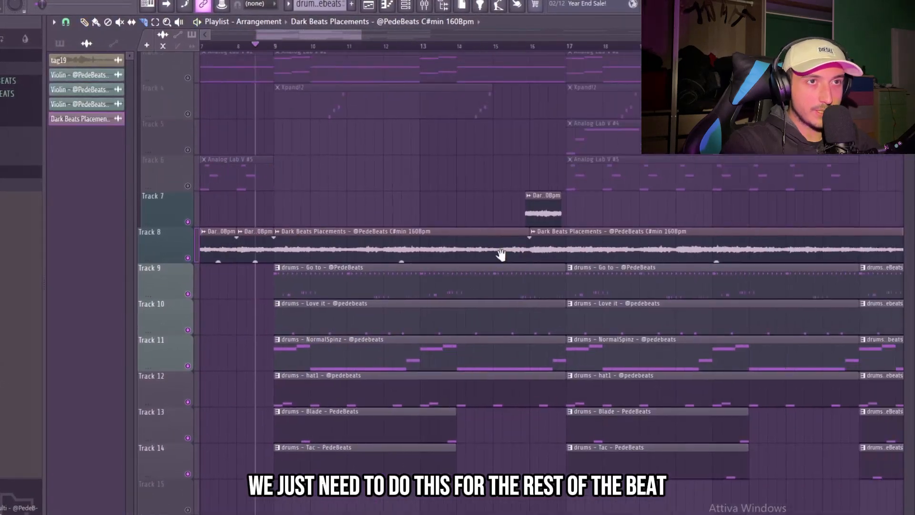
scroll(483, 248, up, 1)
scroll(478, 268, down, 2)
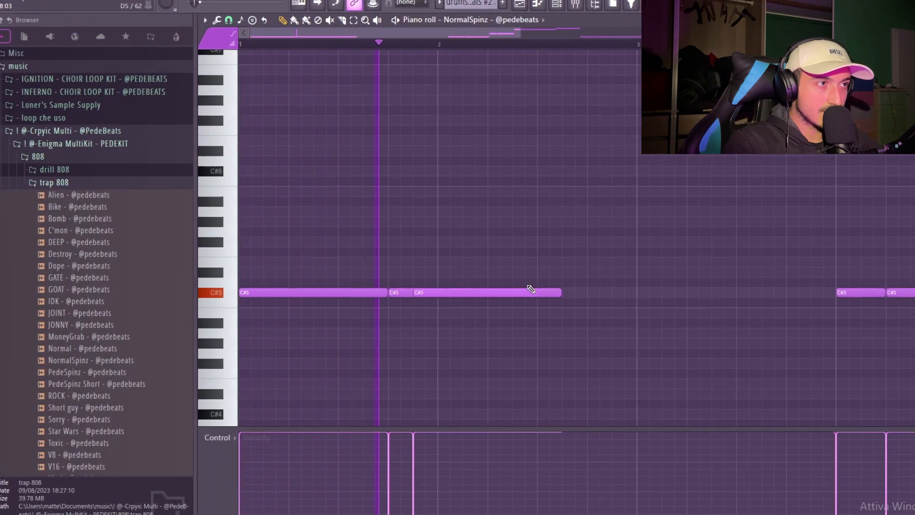
Step: Fill bar 3 of the 808 variation with three C#5 notes and extend the preceding C#5 note to the start of bar 3
click(642, 293)
scroll(749, 309, down, 2)
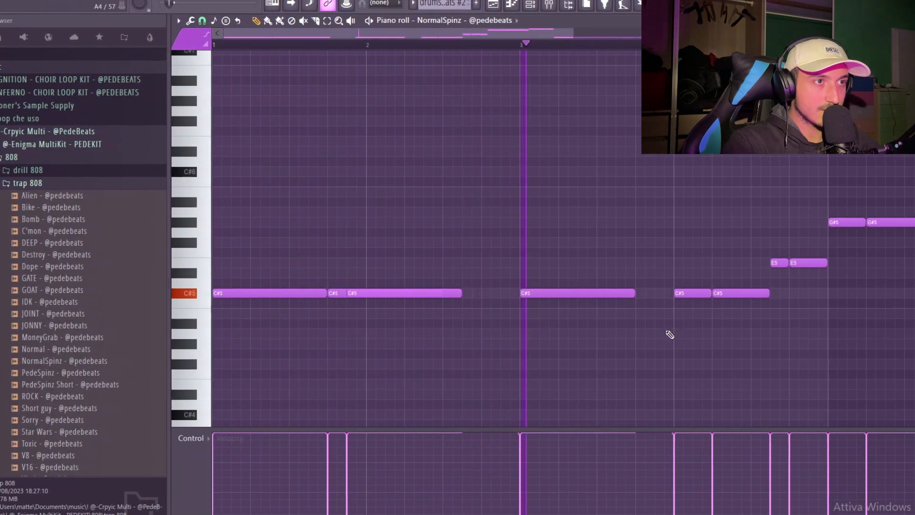
drag(583, 283, 583, 292)
key(space)
click(641, 292)
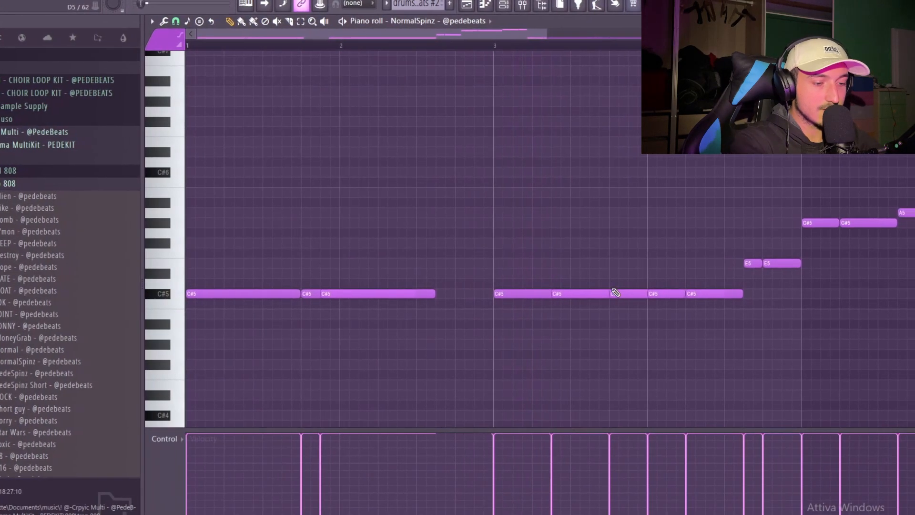
key(space)
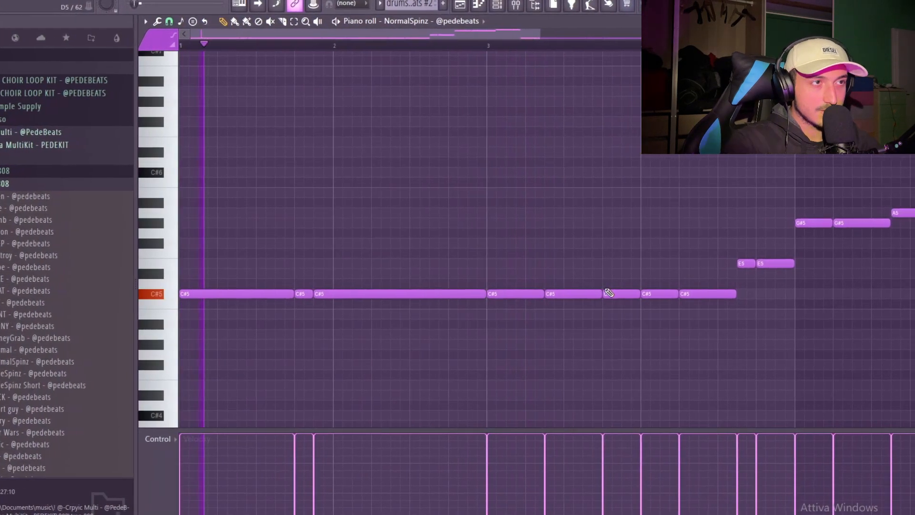
Step: Replace the two C#5 notes in bar 4 of the 808 line with a single C#5 note ahead of the E5 pair
scroll(539, 290, down, 3)
right_click(473, 293)
right_click(500, 294)
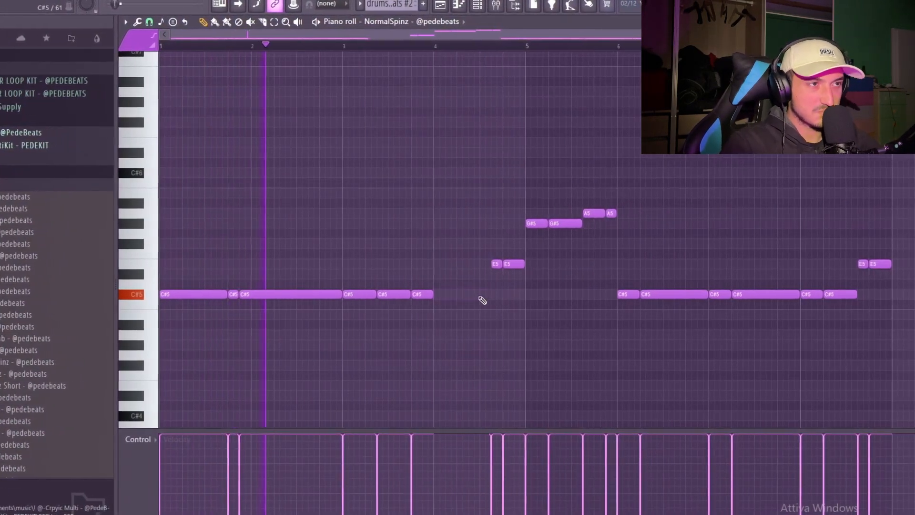
scroll(474, 308, up, 2)
click(469, 294)
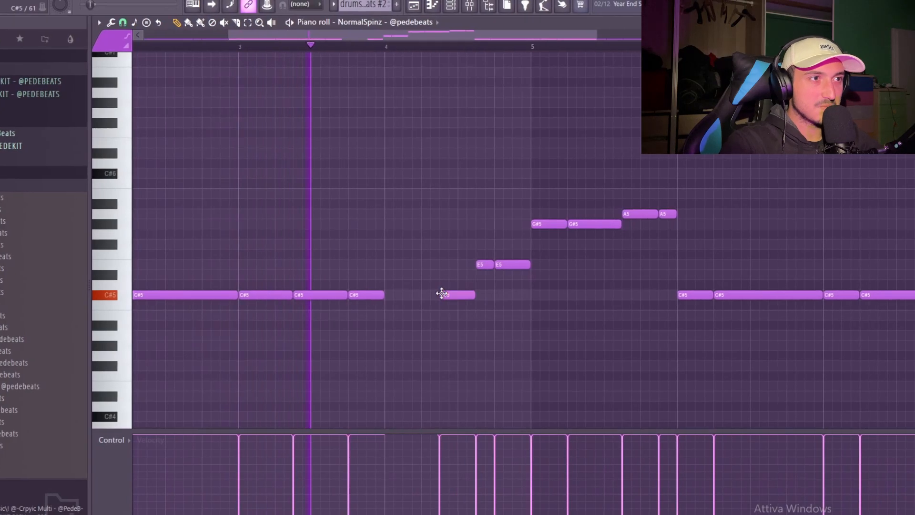
drag(442, 293, 399, 227)
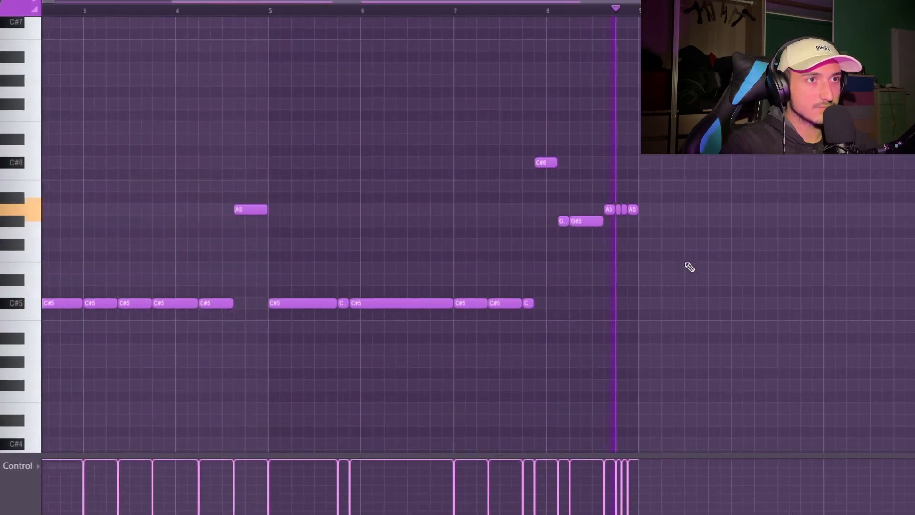
Step: Raise the two G#5 notes in bar 8 to A5 and lower the four closing A5 notes to G#5
drag(852, 343, 102, 127)
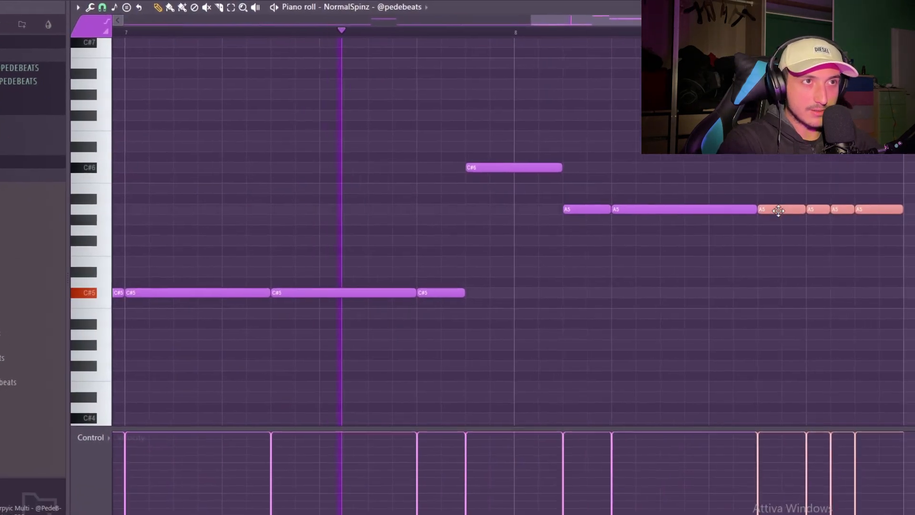
drag(791, 213, 791, 223)
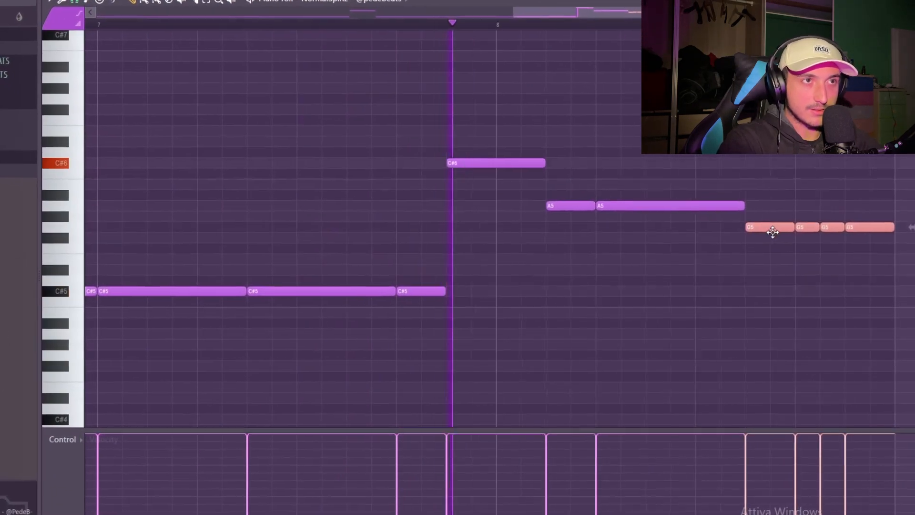
scroll(827, 233, up, 2)
scroll(643, 268, down, 5)
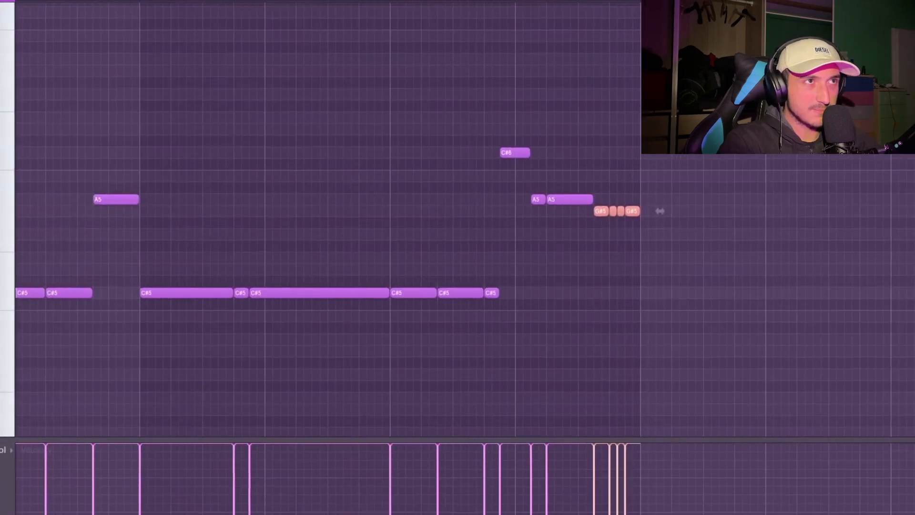